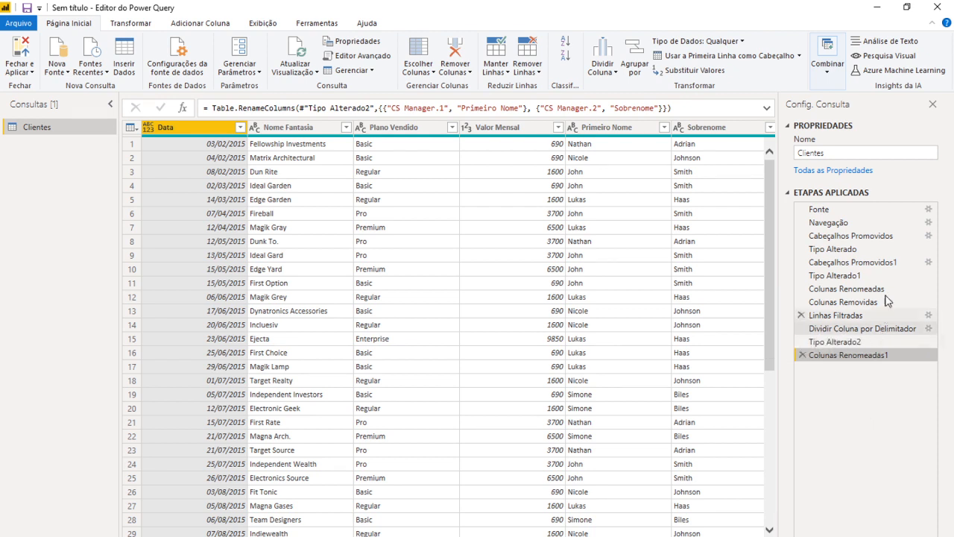
Step: Review the Clientes data at the applied steps from Fonte through Cabeçalhos Promovidos1, comparing the table before and after each header promotion
left_click(885, 251)
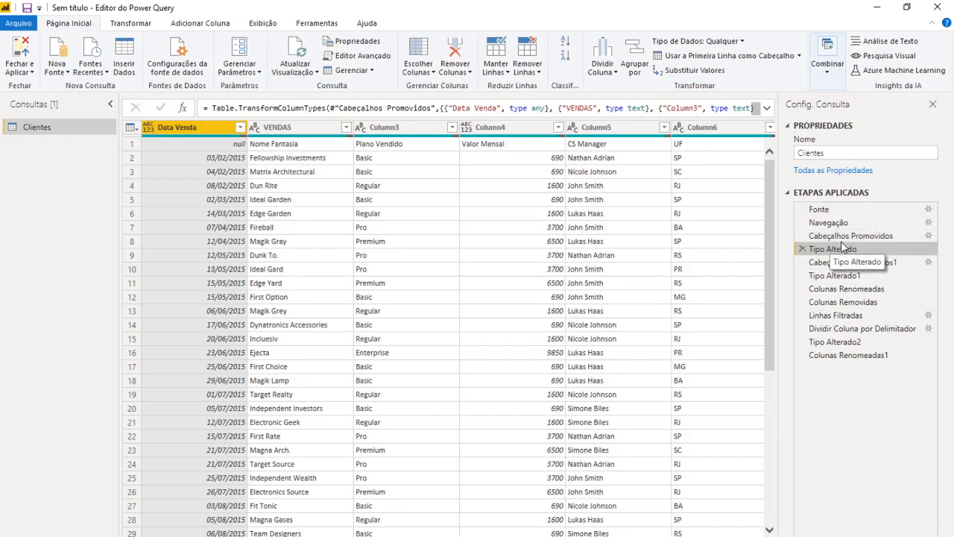
left_click(851, 210)
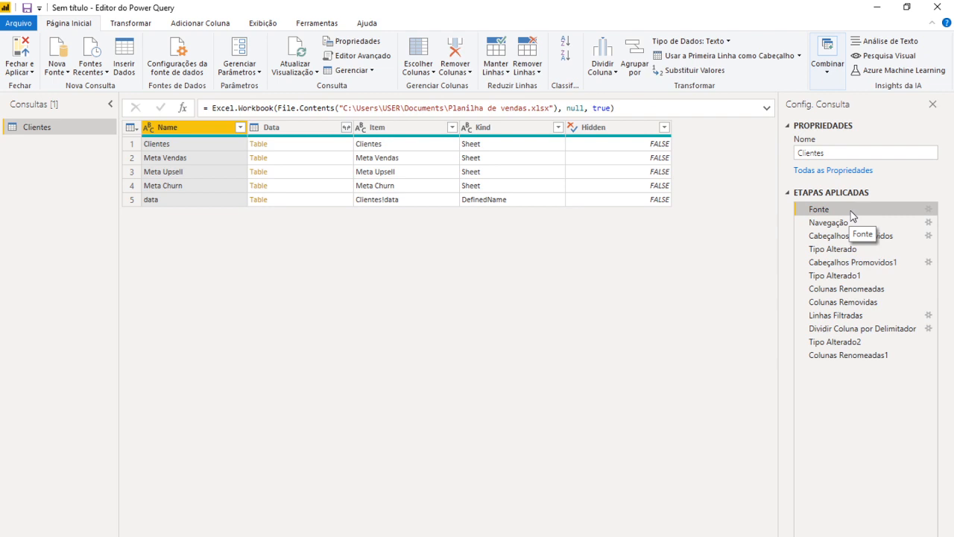
left_click(850, 223)
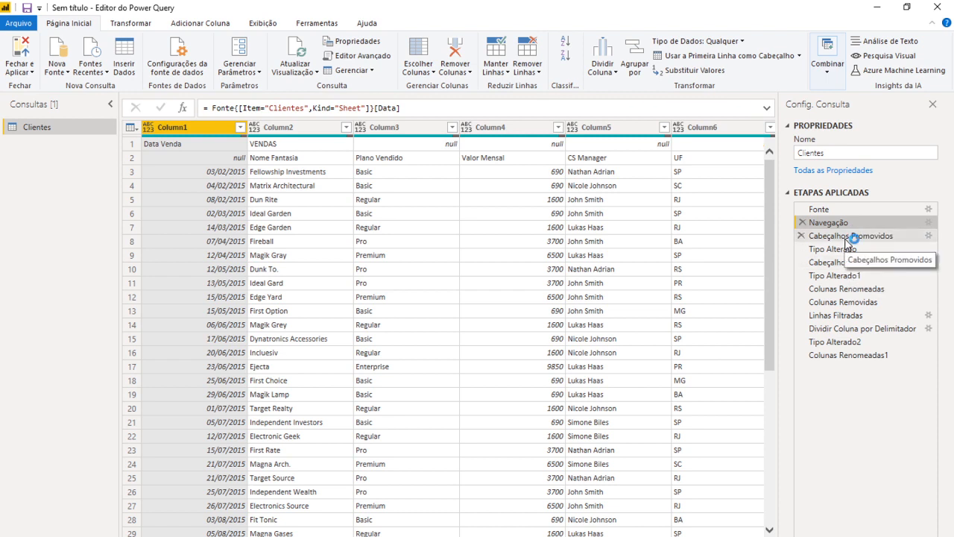
left_click(845, 240)
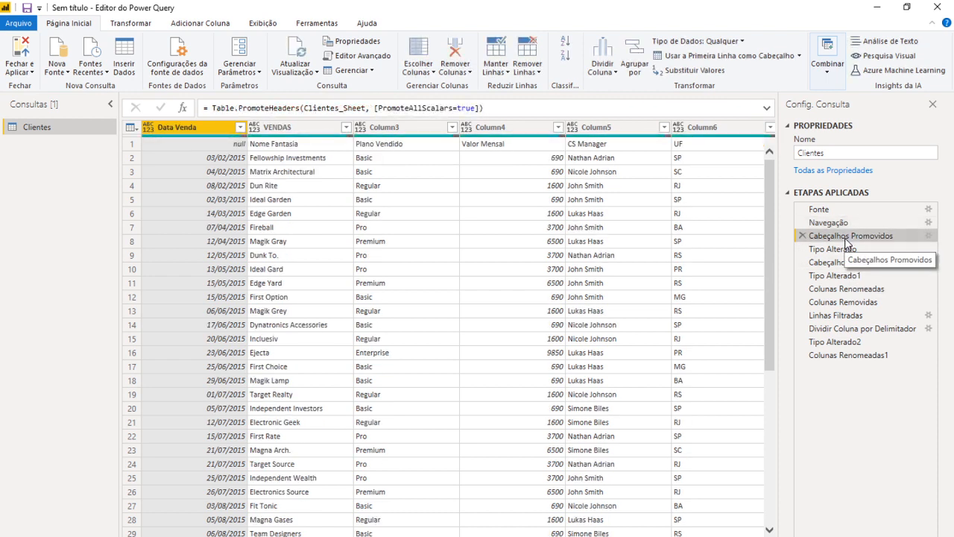
left_click(845, 223)
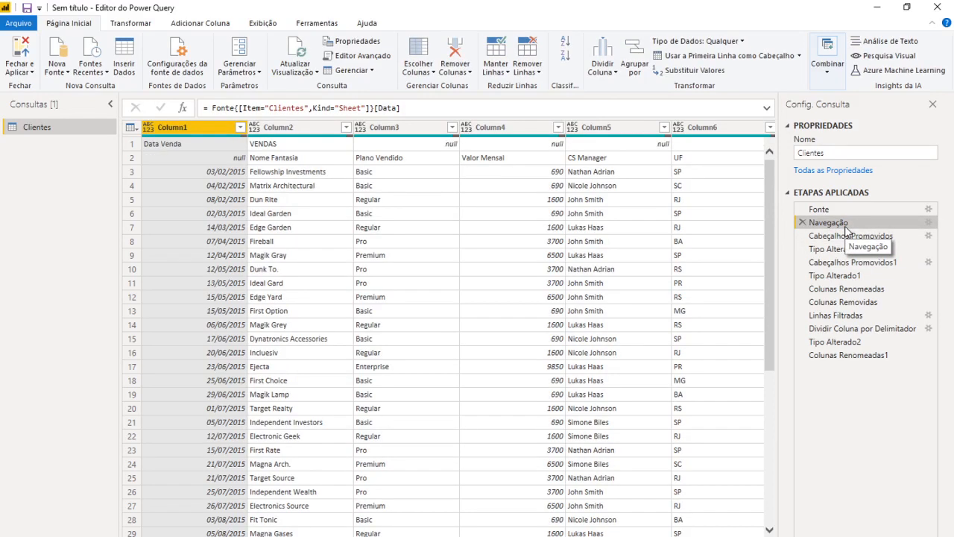
left_click(855, 238)
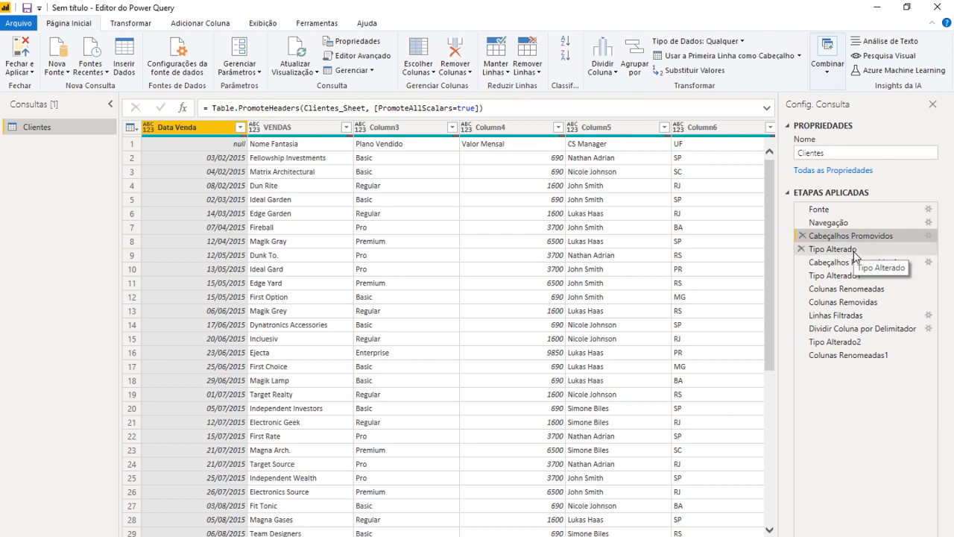
left_click(854, 251)
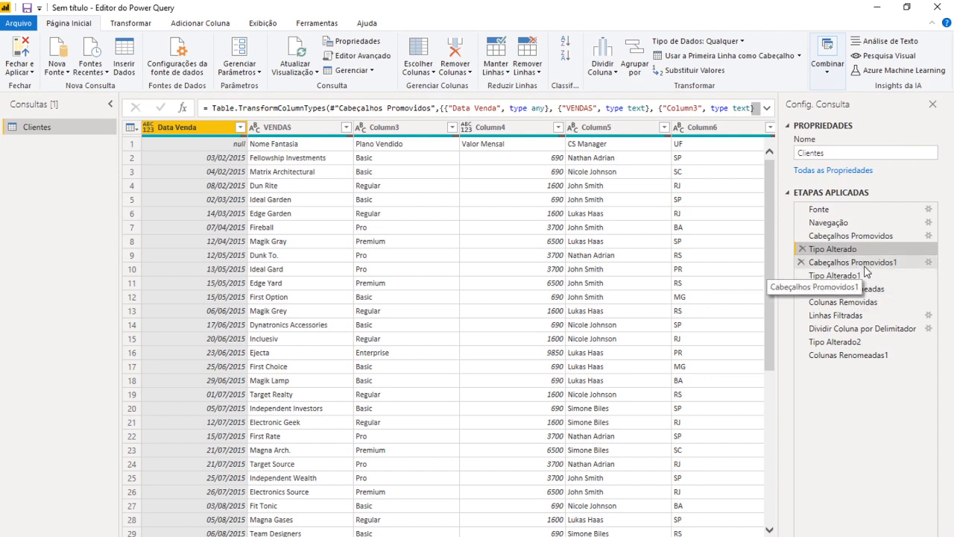
left_click(866, 263)
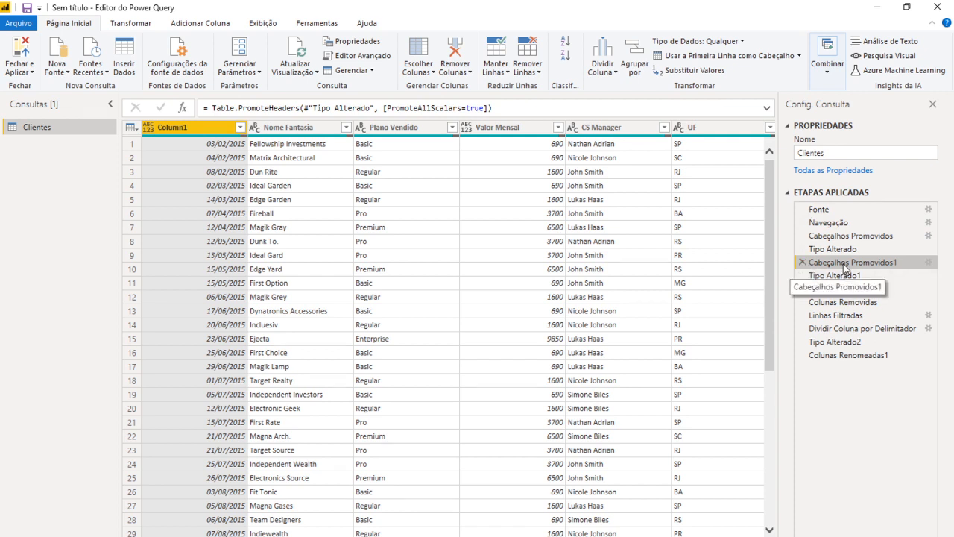
left_click(844, 250)
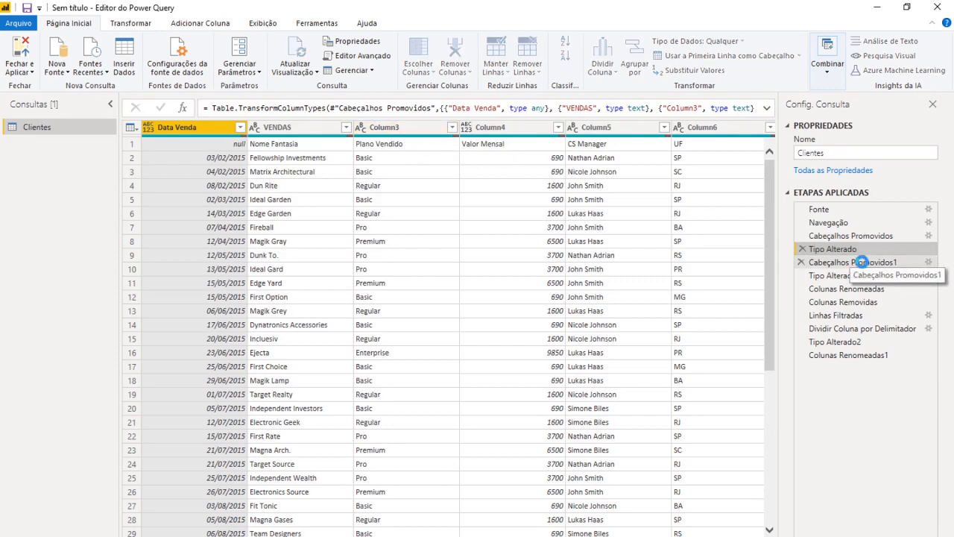
left_click(863, 264)
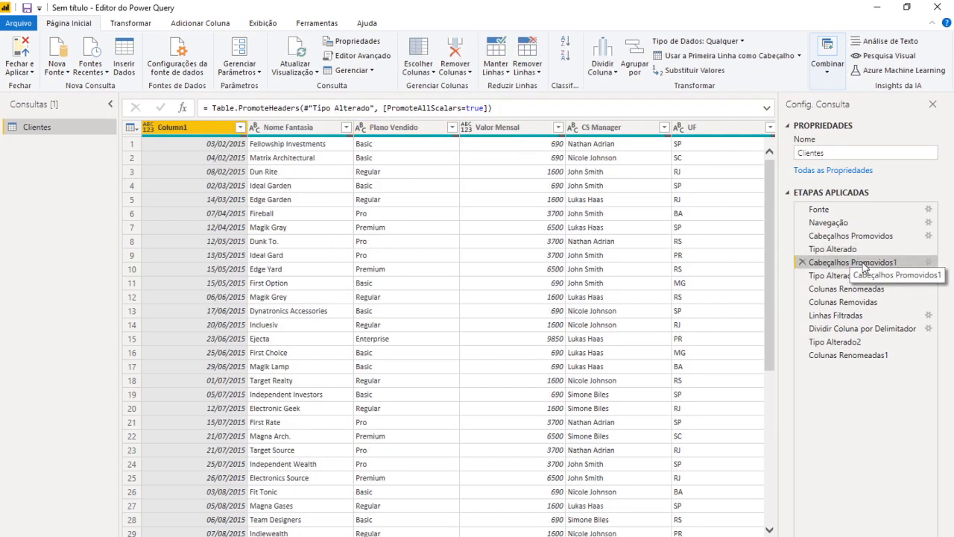
Step: Review the data and formula at each applied step from Tipo Alterado1 through Colunas Renomeadas1
left_click(838, 277)
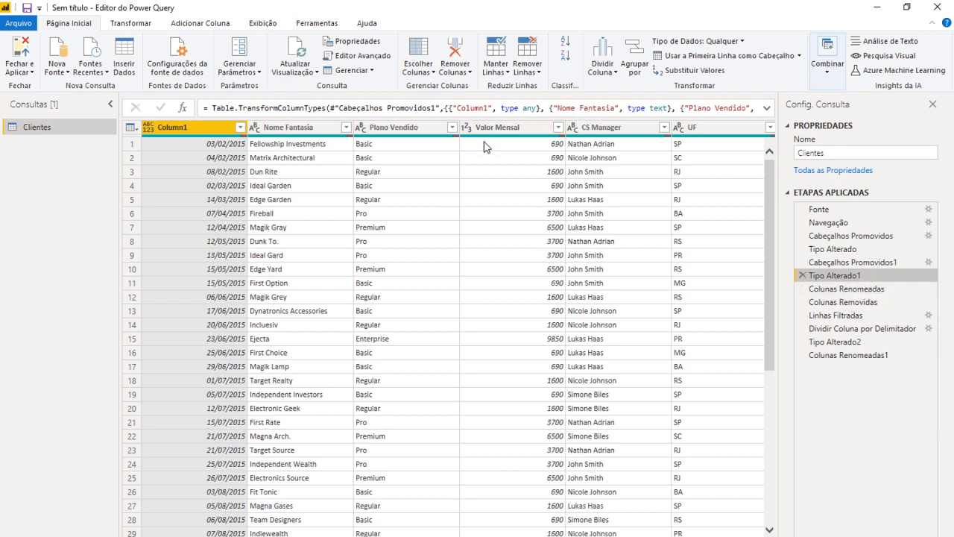
mouse_move(452, 138)
left_click(861, 289)
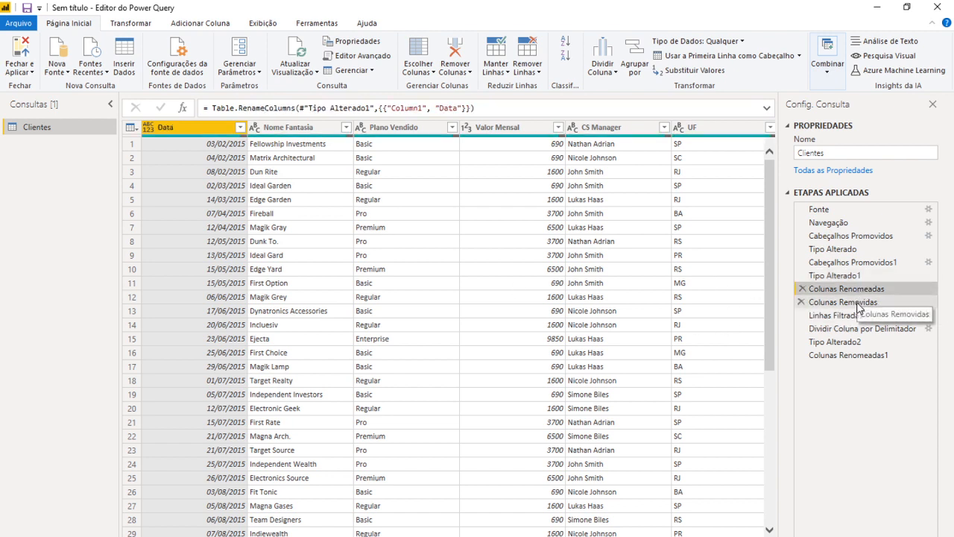
left_click(858, 302)
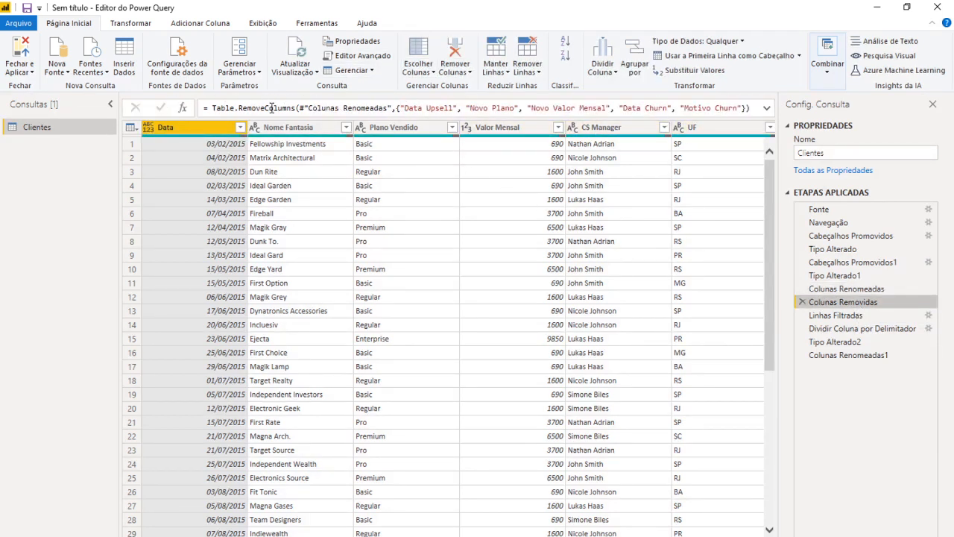
left_click(844, 316)
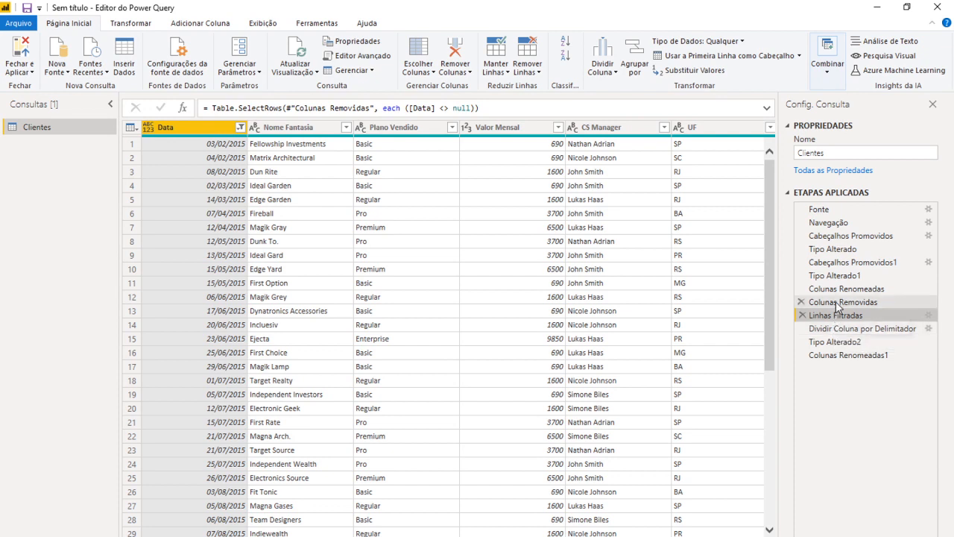
left_click(875, 328)
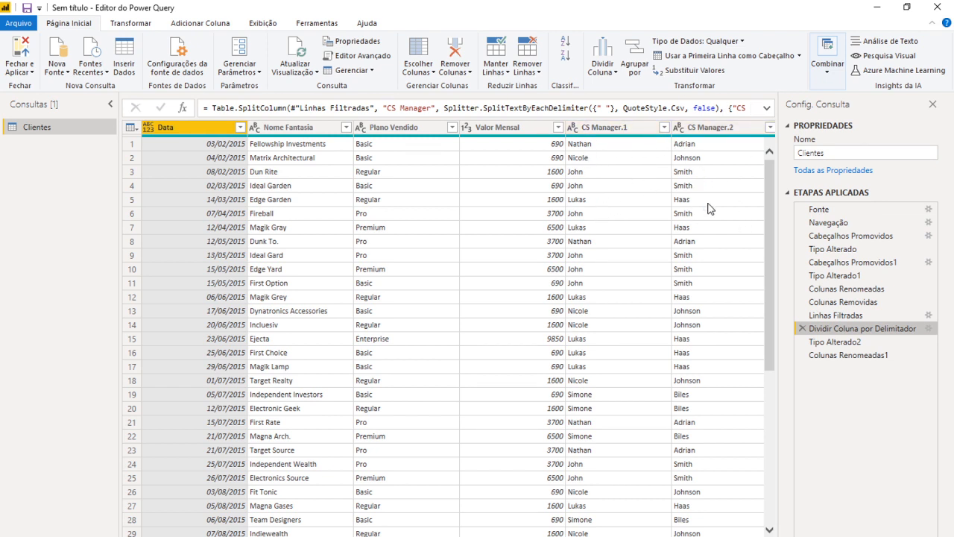
left_click(869, 342)
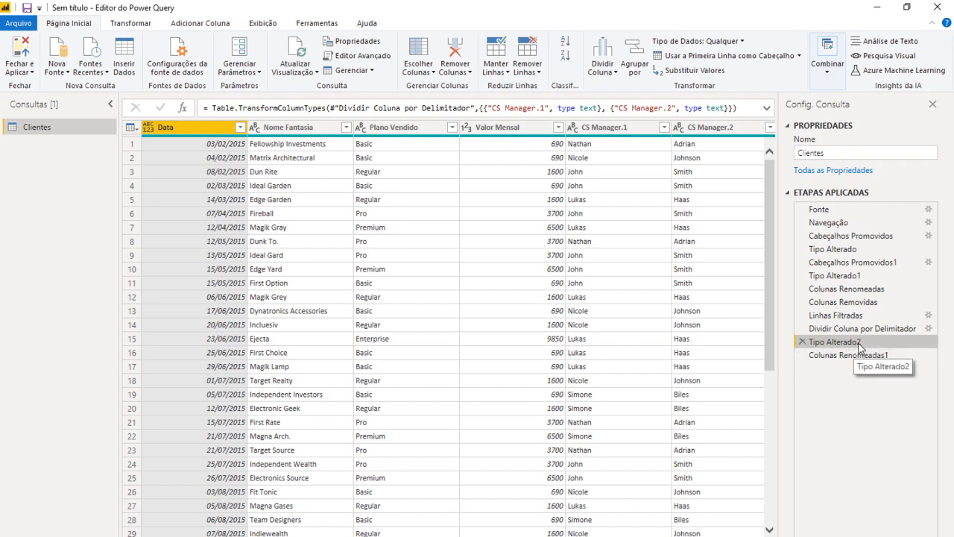
left_click(855, 355)
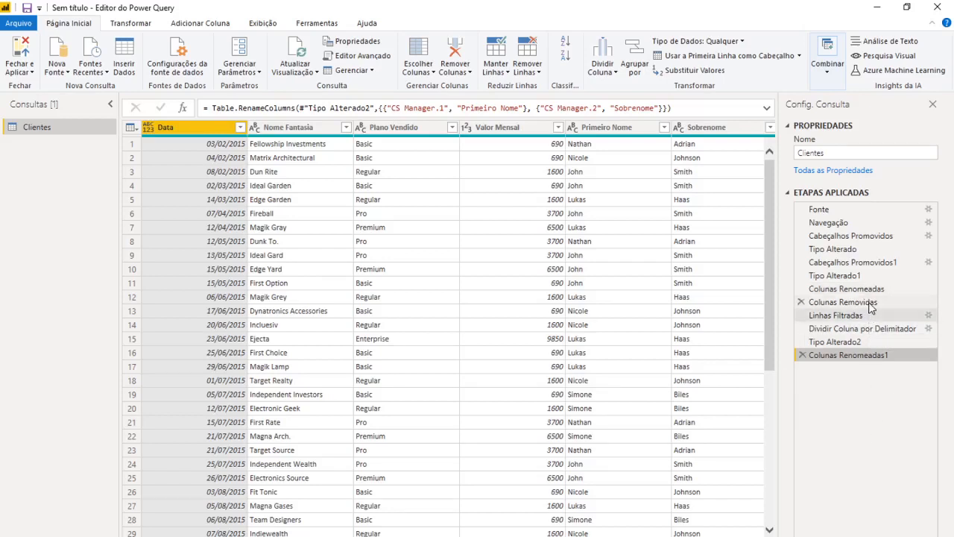
Step: Compare the table's final columns at the Colunas Removidas step with those at the preceding Colunas Renomeadas step
left_click(869, 305)
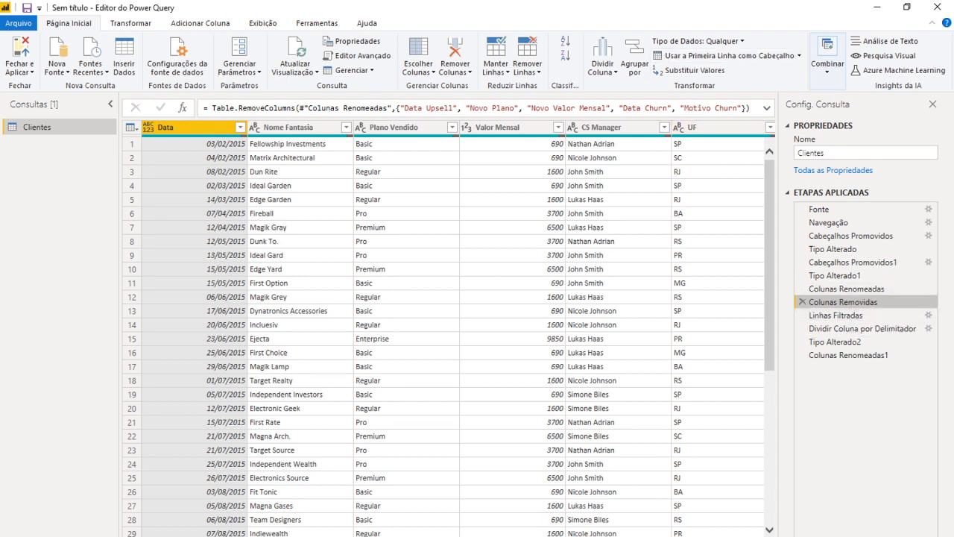
scroll(582, 343, "right", 2)
left_click(846, 289)
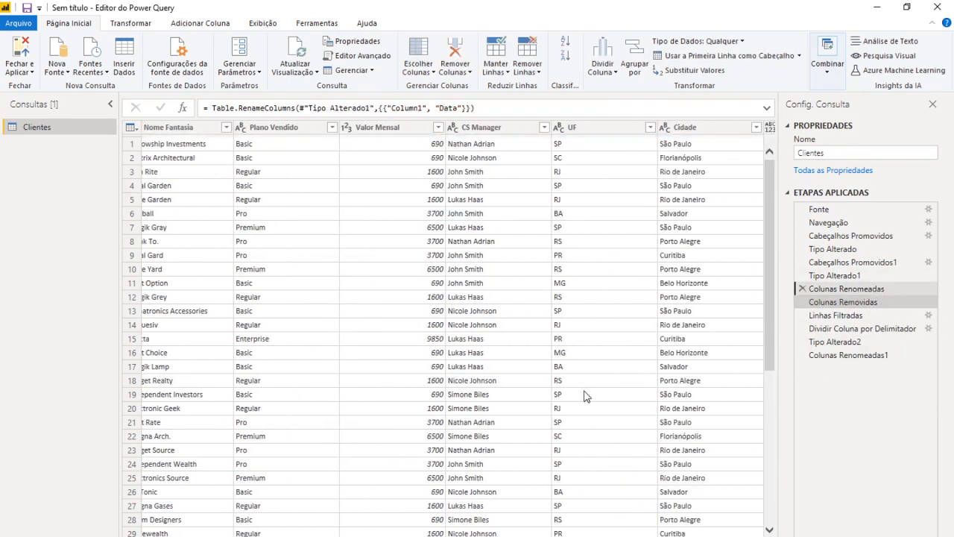
scroll(688, 518, "right", 4)
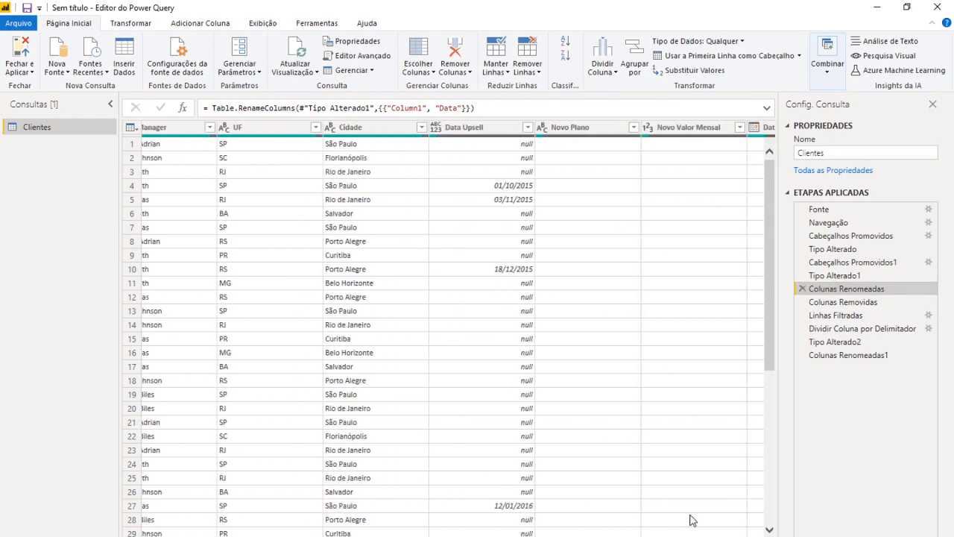
Step: Remove "Novo Plano" from the Table.RemoveColumns formula of the Colunas Removidas step
left_click(833, 302)
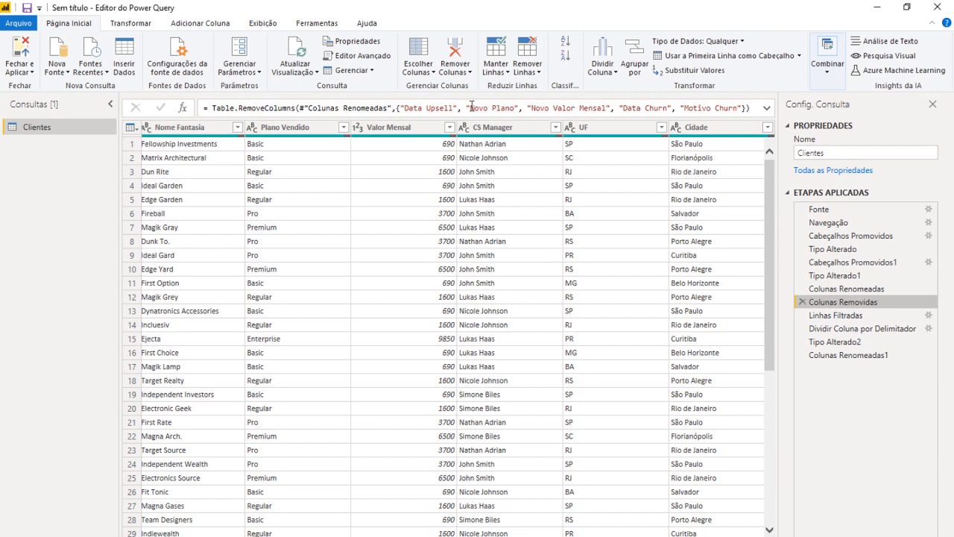
left_click_drag(468, 106, 519, 109)
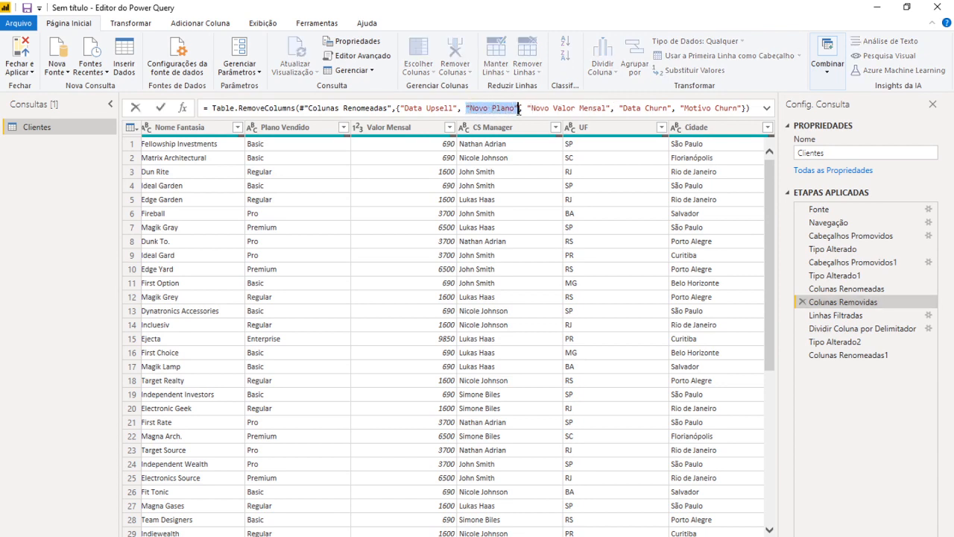
key("Delete")
key("Delete")
key("Delete")
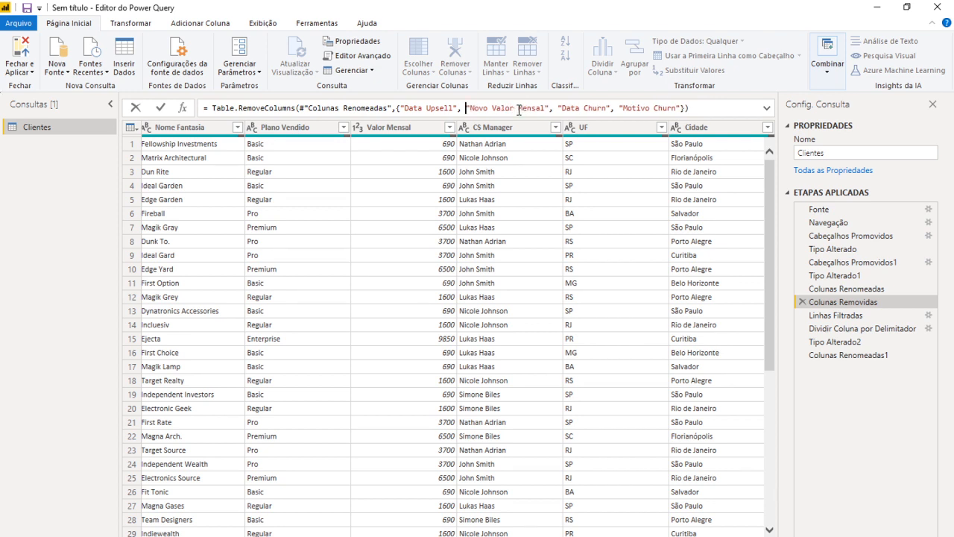
key("Return")
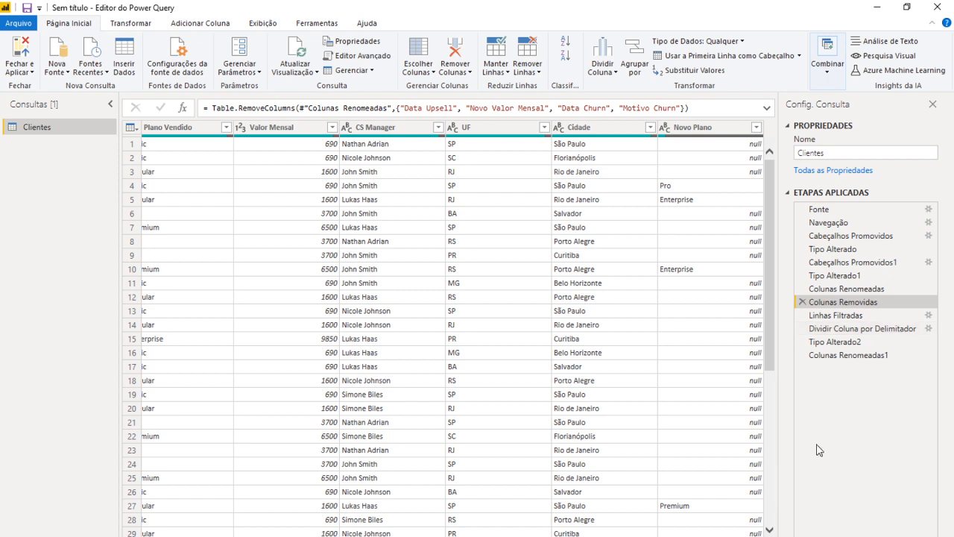
Step: Delete the Colunas Removidas step and check the table's columns at the subsequent steps through Colunas Renomeadas1
left_click(803, 302)
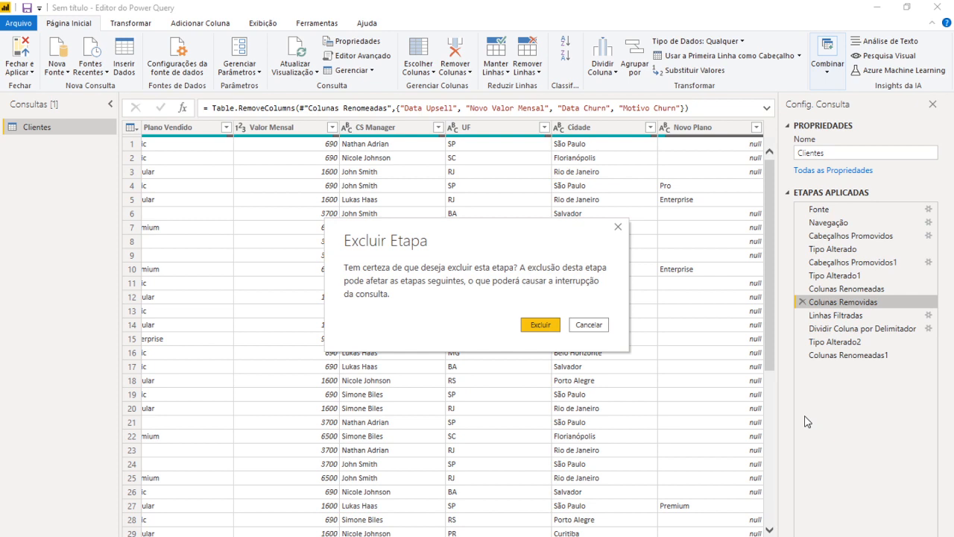
left_click(539, 323)
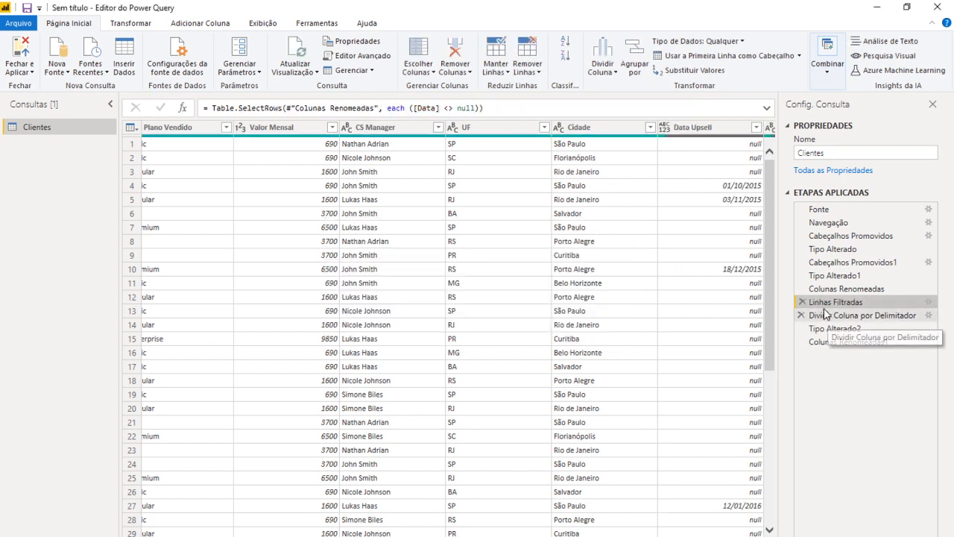
left_click(833, 316)
left_click(833, 328)
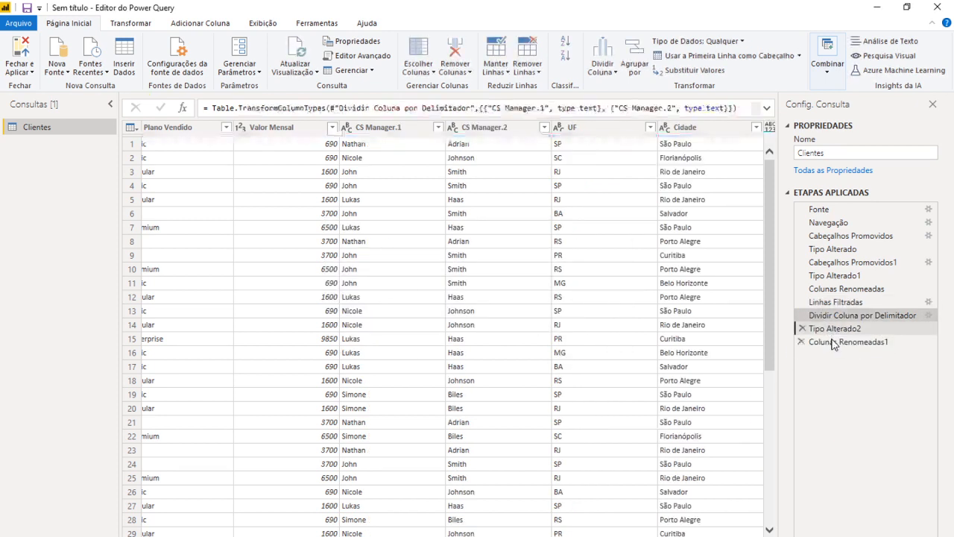
left_click(834, 342)
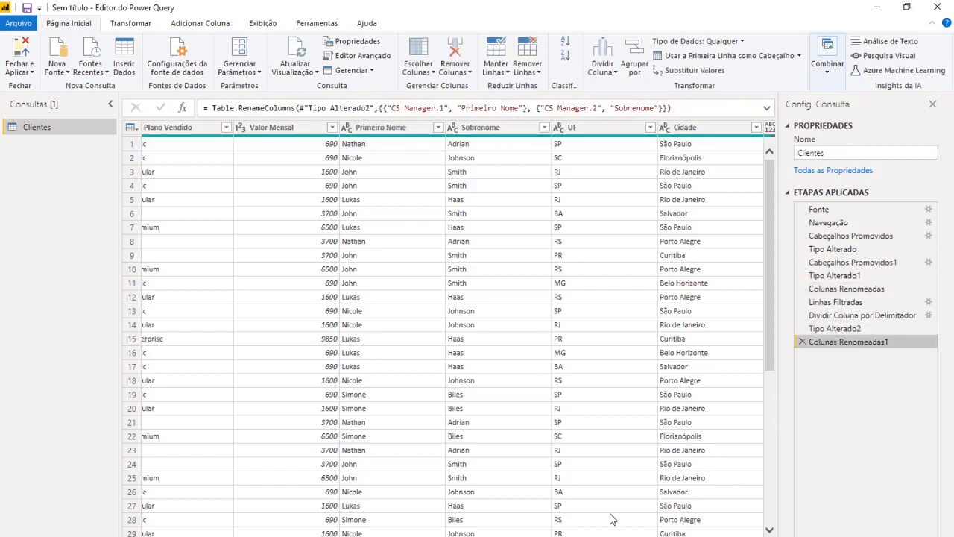
left_click_drag(547, 535, 645, 536)
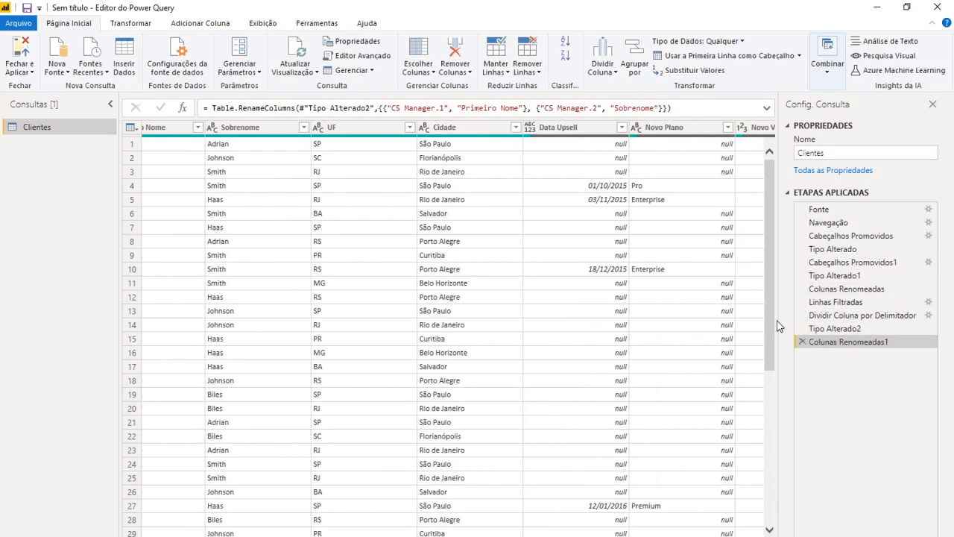
Step: Insert a step after Colunas Renomeadas removing the columns from Data Upsell through Motivo Churn, and check the subsequent steps
left_click(846, 290)
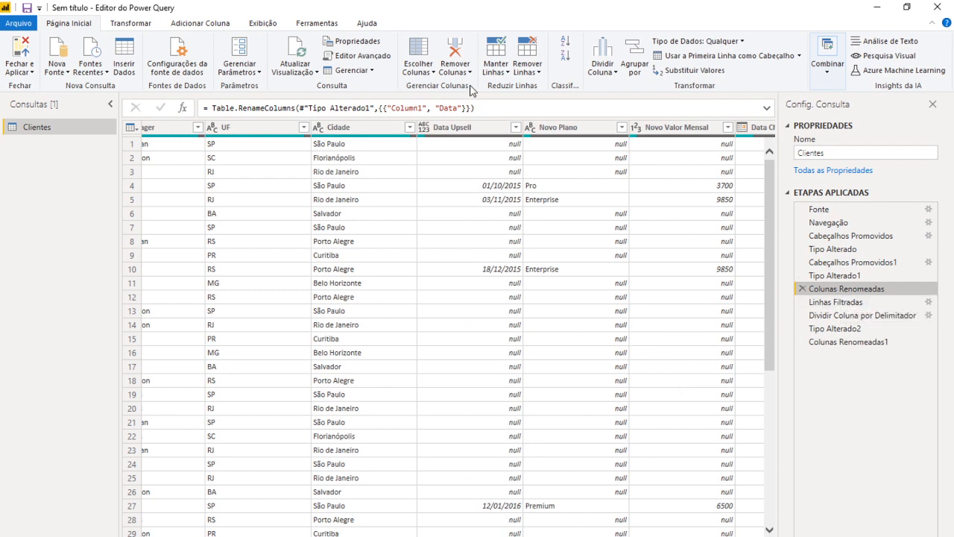
left_click(470, 127)
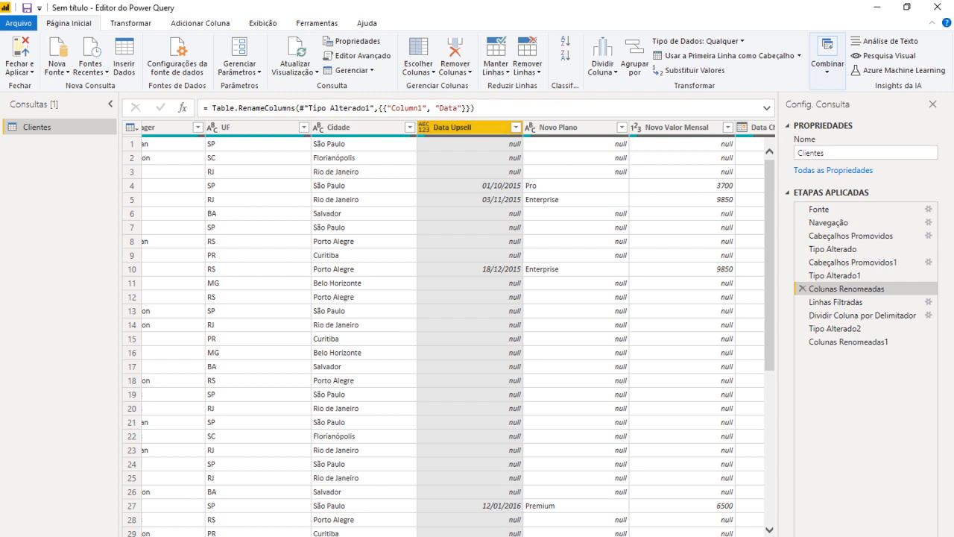
left_click_drag(634, 535, 708, 535)
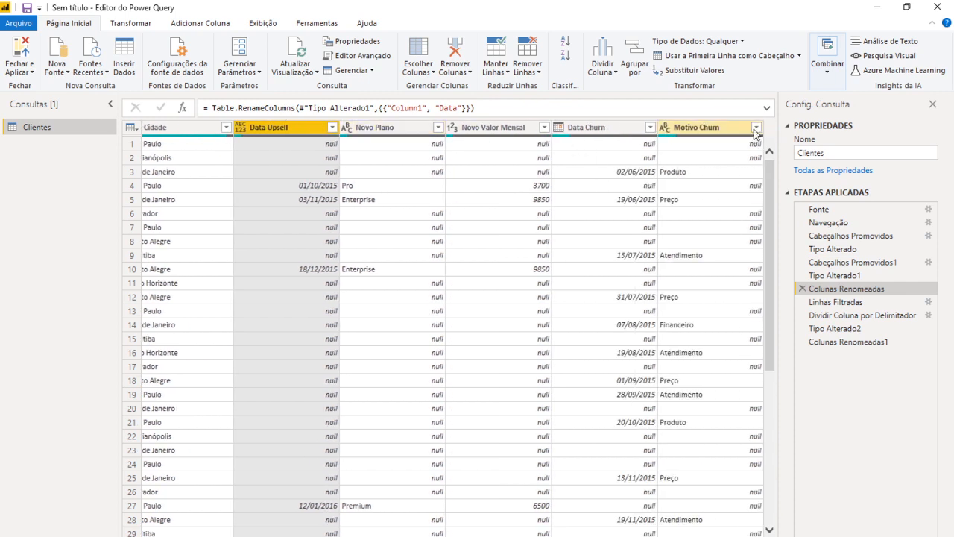
left_click(710, 134, "shift")
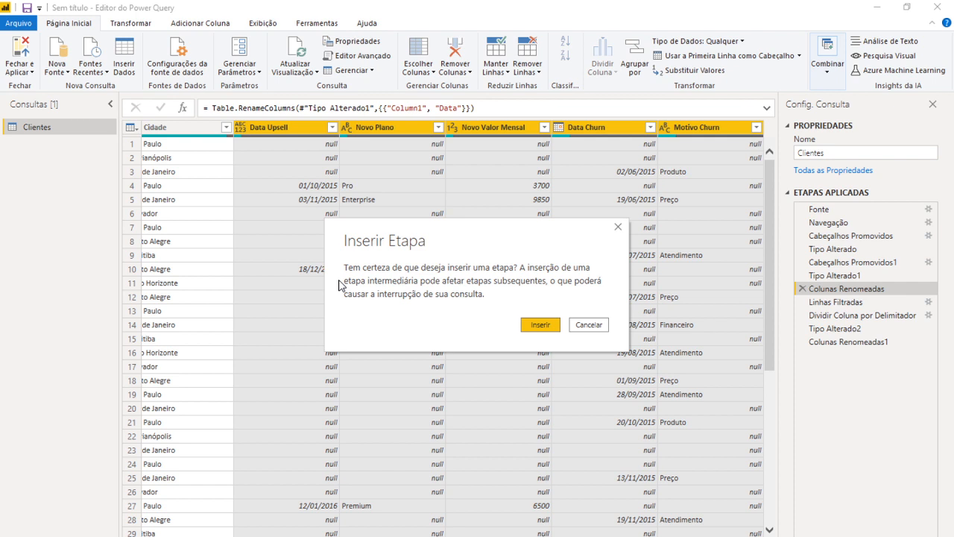
left_click(542, 325)
key("Delete")
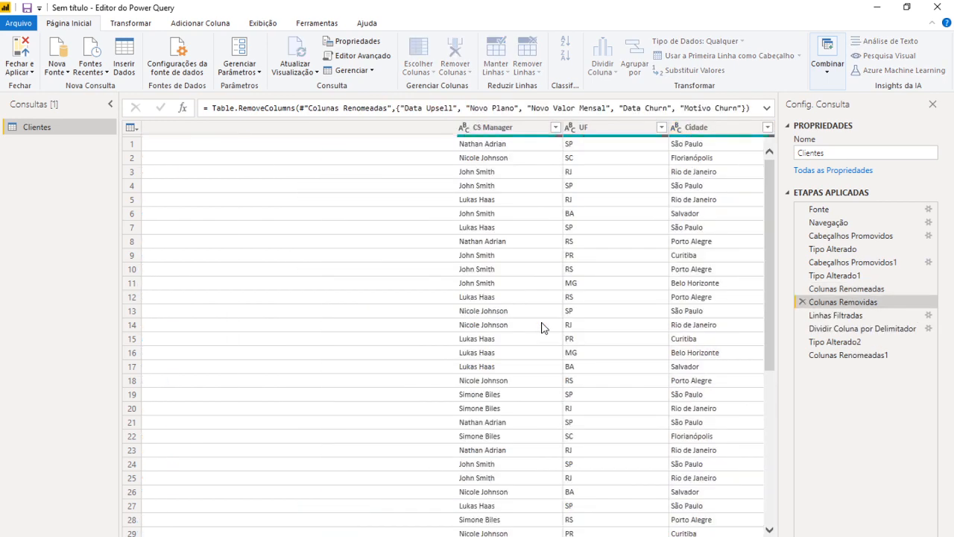
left_click(854, 320)
left_click(854, 342)
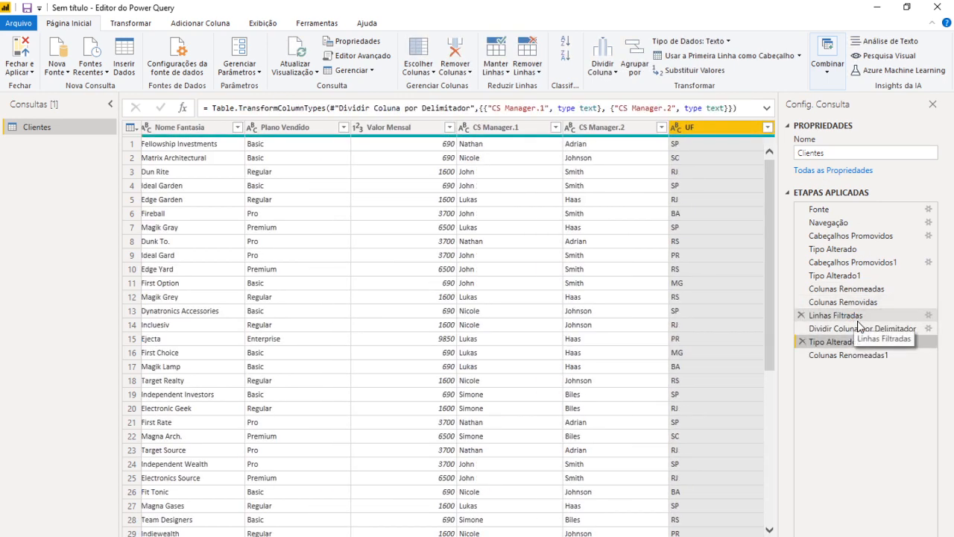
Step: Review the steps from Linhas Filtradas through Colunas Renomeadas1 and inspect the final table's columns from Data to Cidade
left_click(857, 321)
left_click(857, 330)
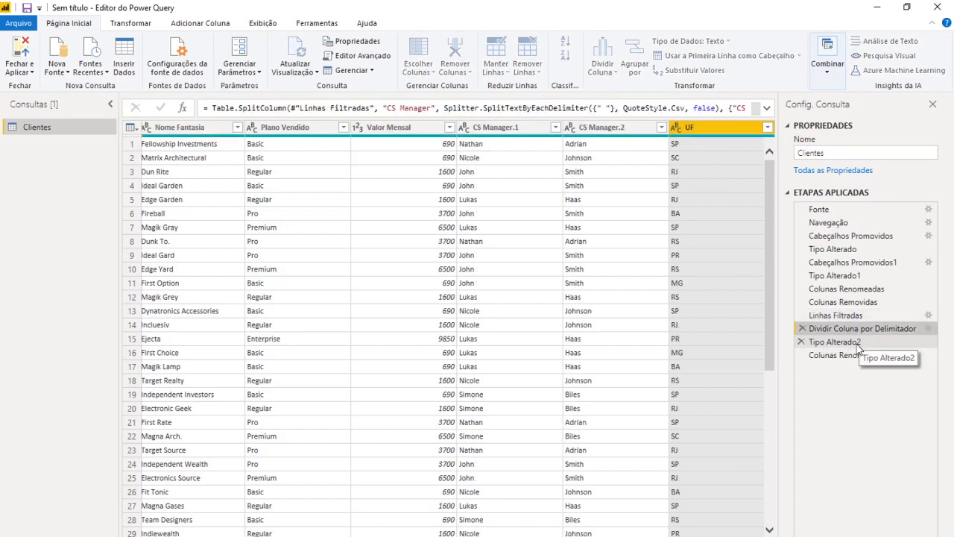
left_click(856, 342)
left_click(850, 357)
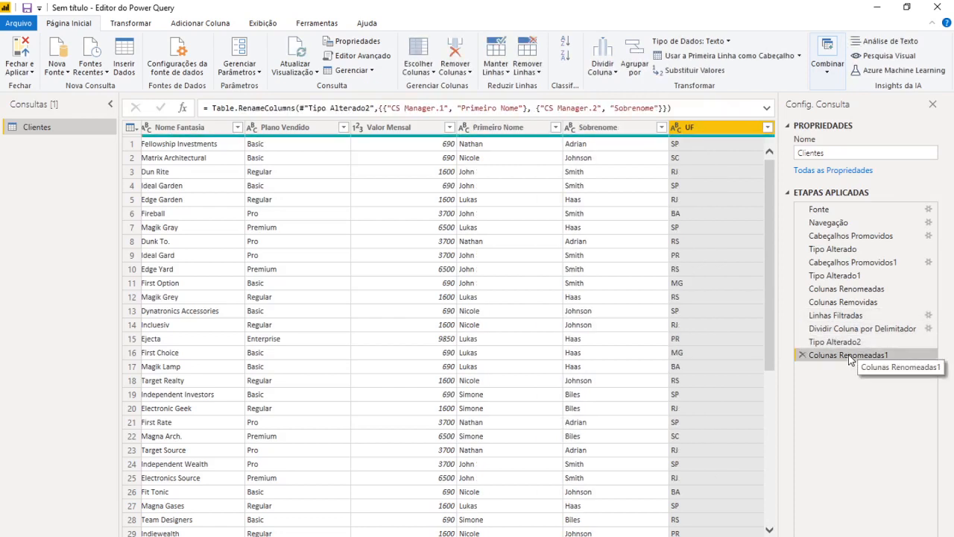
scroll(447, 328, "right", 3)
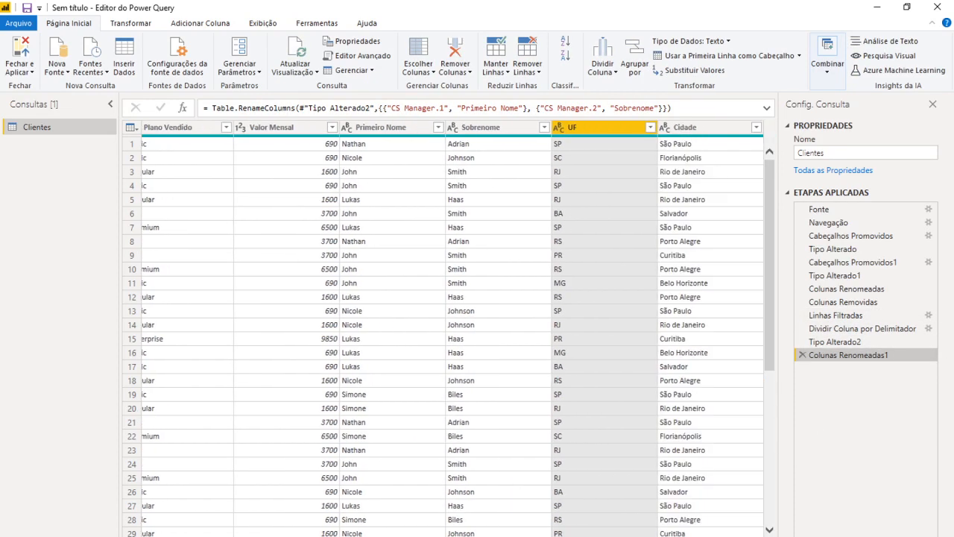
scroll(448, 328, "left", 6)
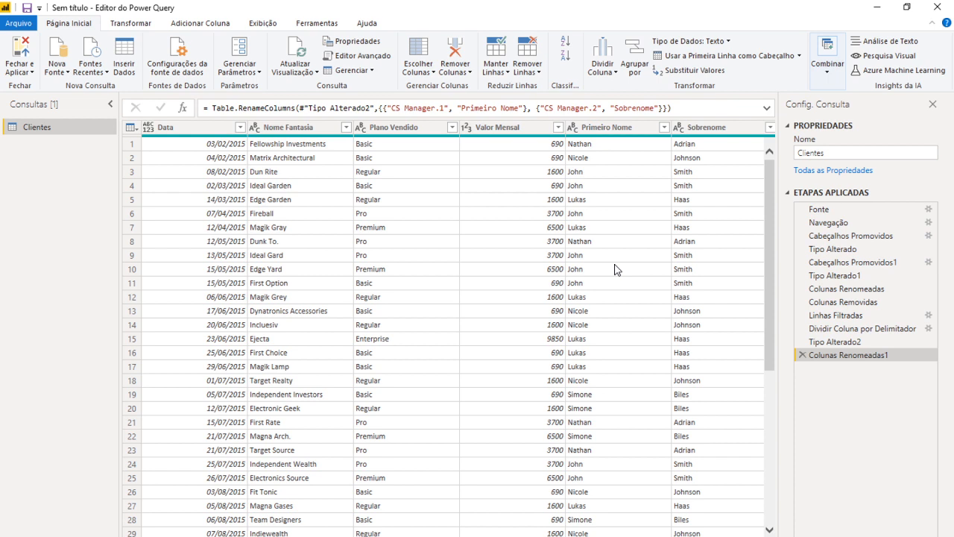
Step: Compare the table at the Tipo Alterado, Tipo Alterado1 and Tipo Alterado2 steps with the final Colunas Renomeadas1 step
left_click(833, 249)
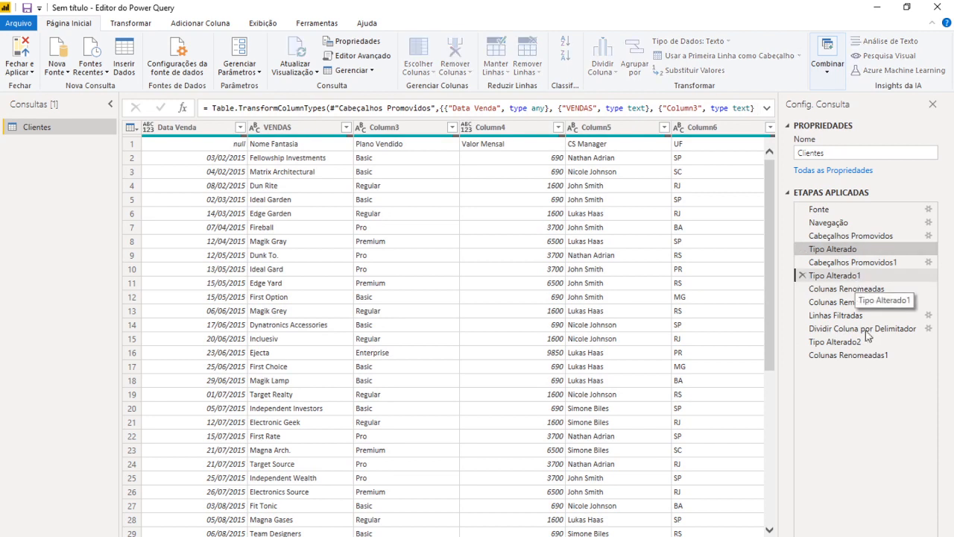
left_click(855, 278)
left_click(855, 343)
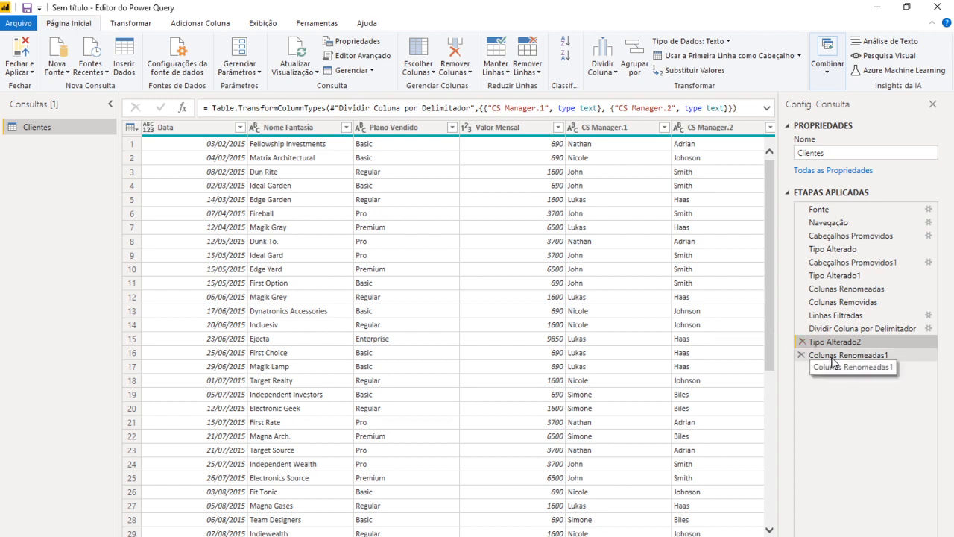
left_click(832, 357)
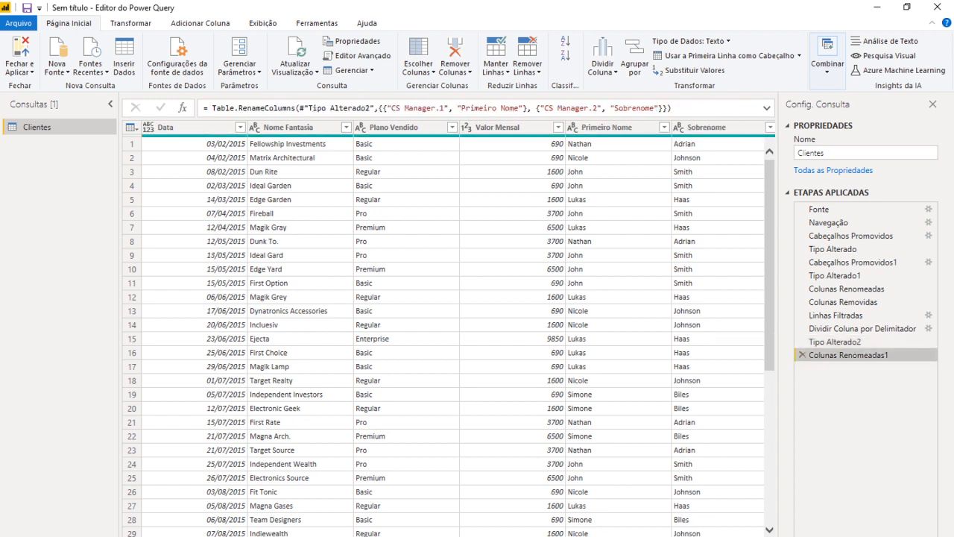
Step: At the first Tipo Alterado step, examine the data type and values of the Data Venda column
left_click(894, 250)
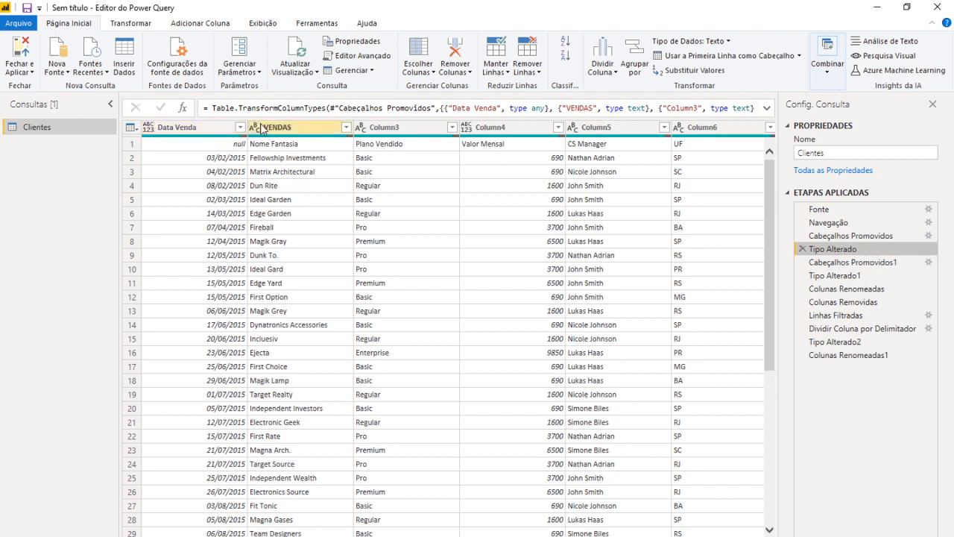
left_click(128, 24)
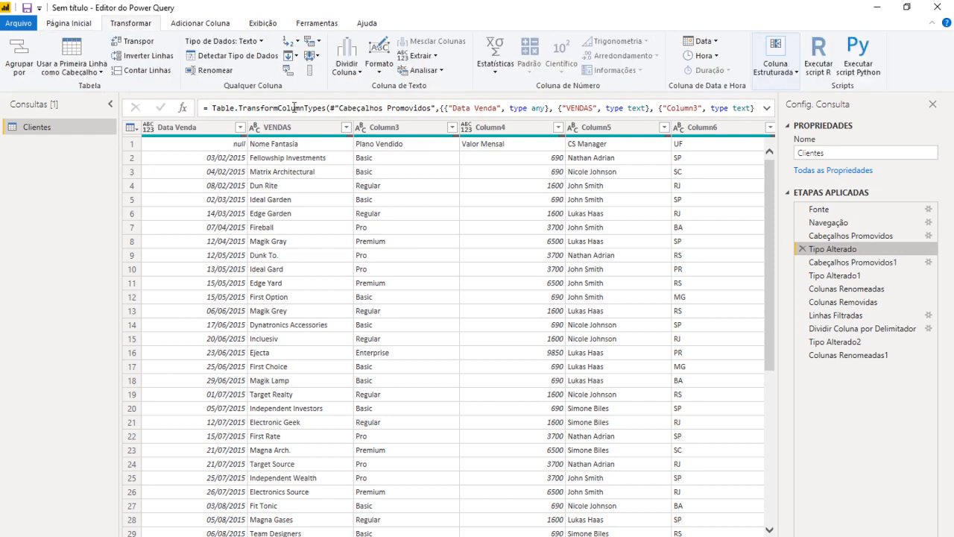
left_click(180, 128)
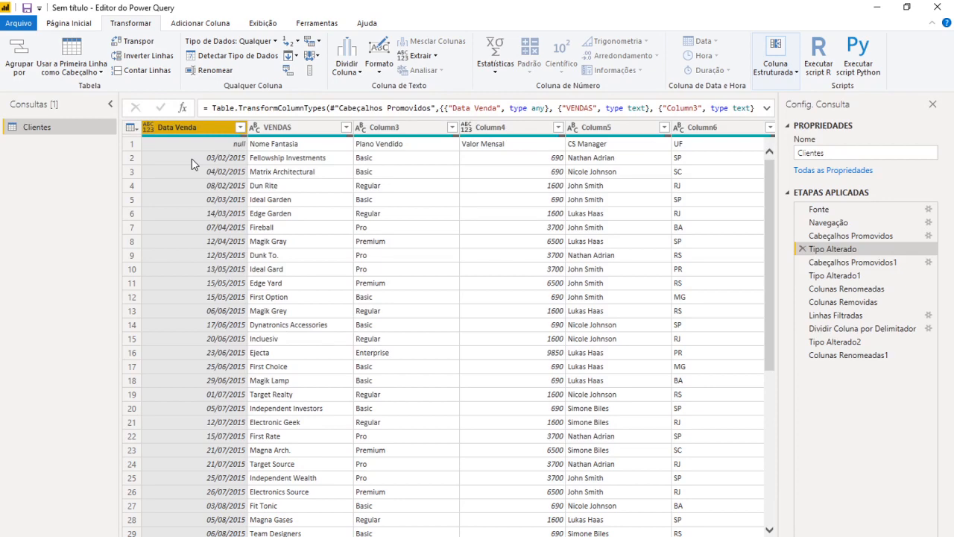
scroll(196, 207, "down", 17)
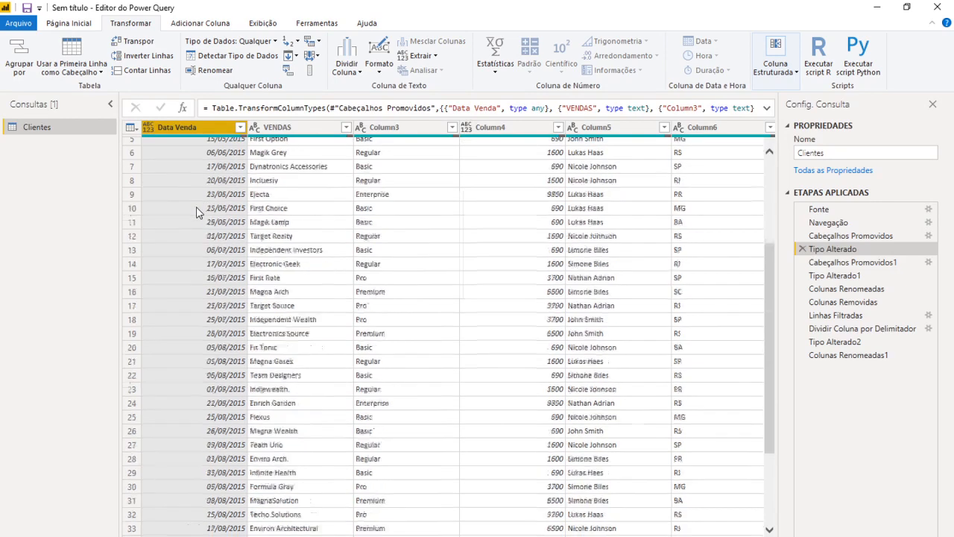
scroll(196, 206, "down", 7)
scroll(206, 246, "up", 12)
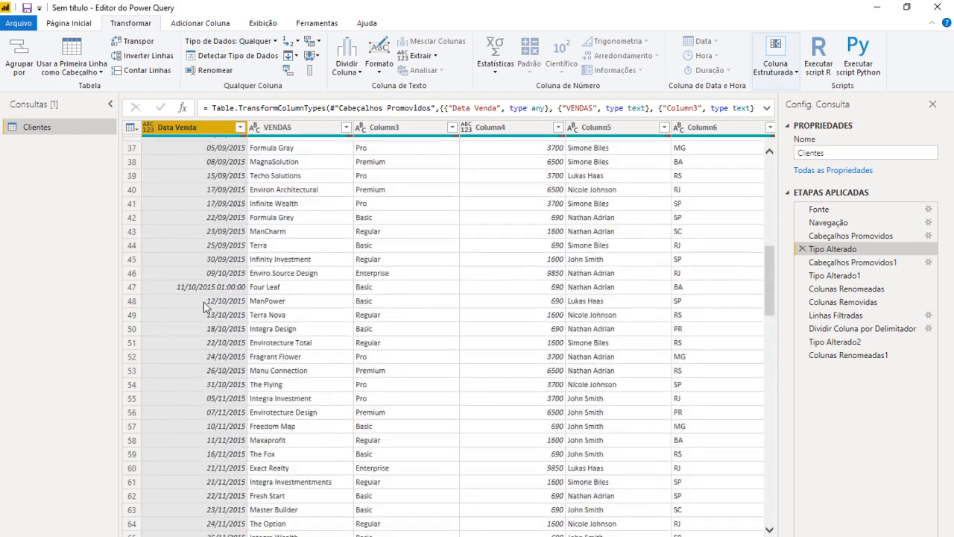
scroll(196, 324, "down", 15)
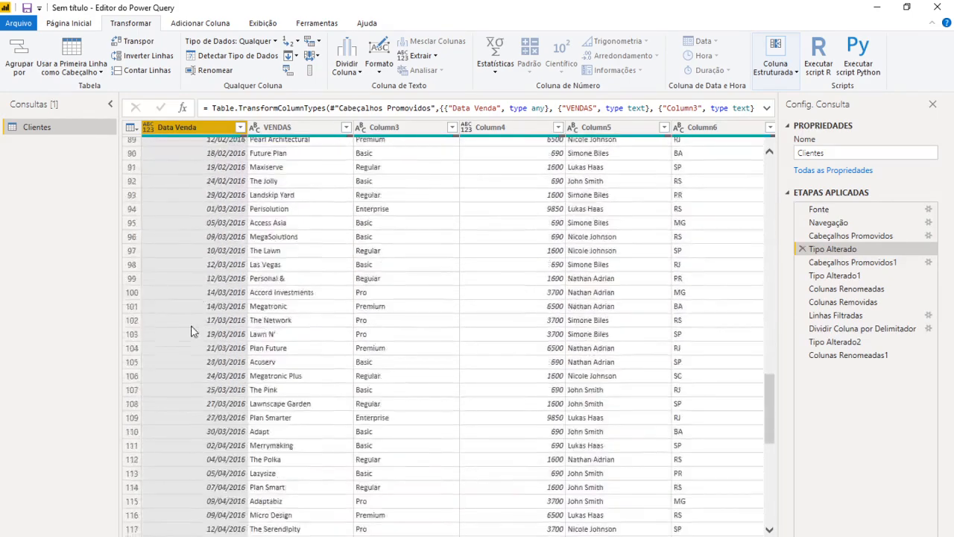
scroll(196, 320, "up", 20)
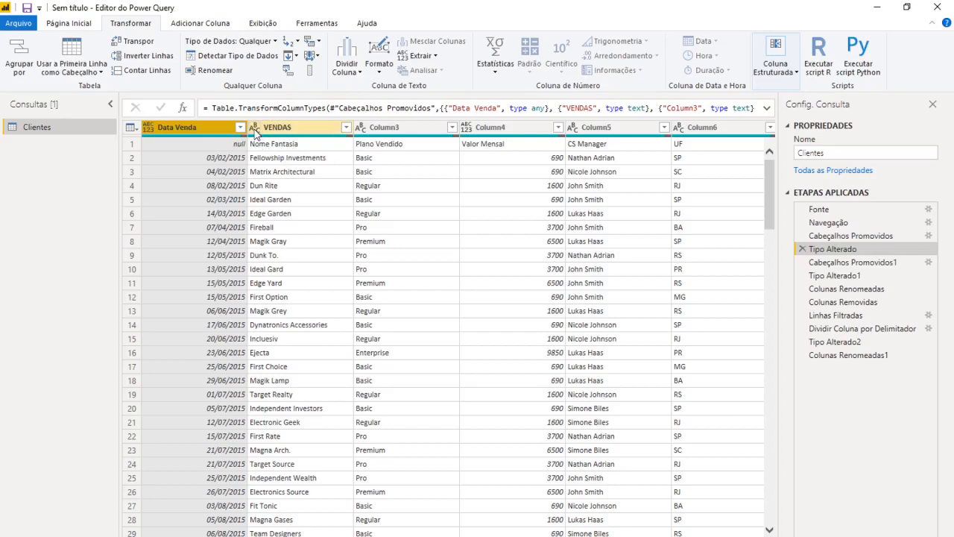
Step: Check the data types of the VENDAS and Column3 columns and look through their values
left_click(319, 128)
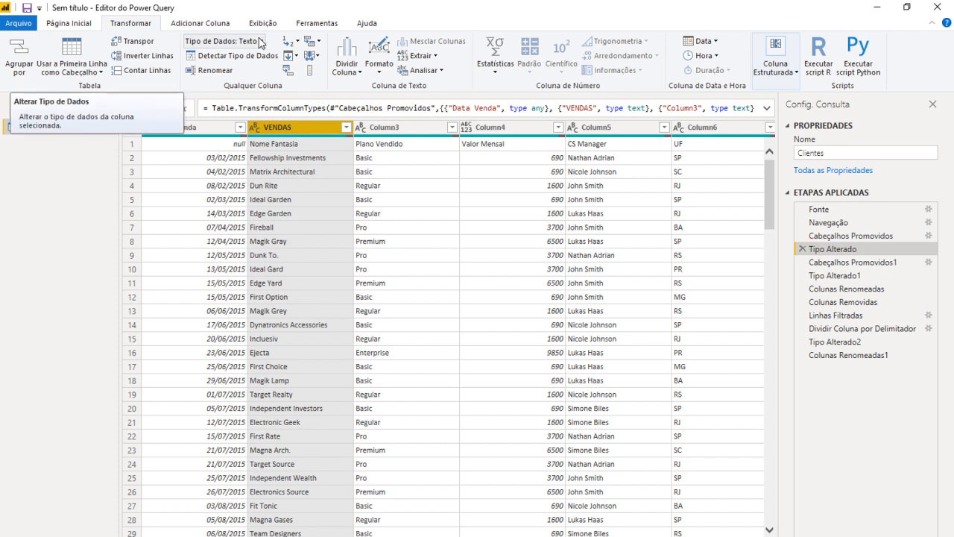
left_click(406, 132)
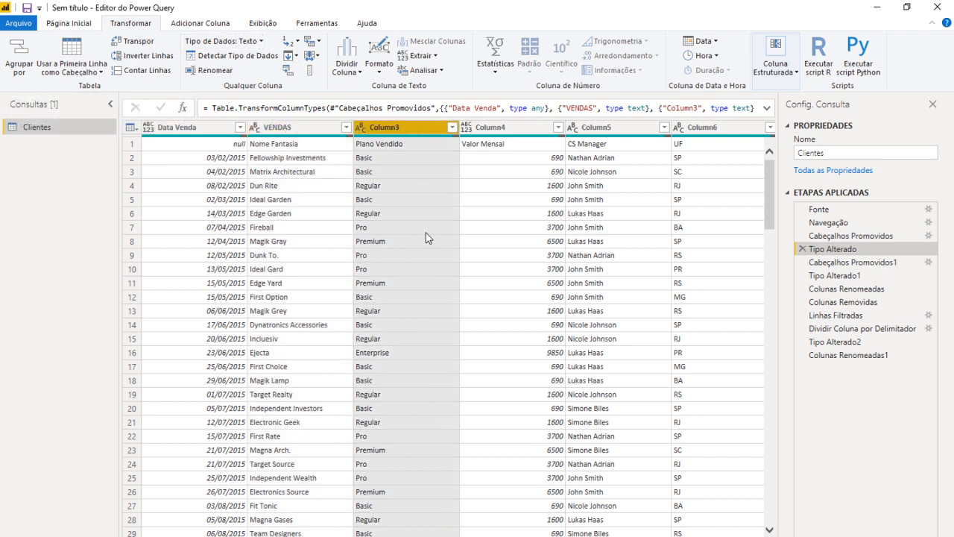
scroll(425, 235, "down", 20)
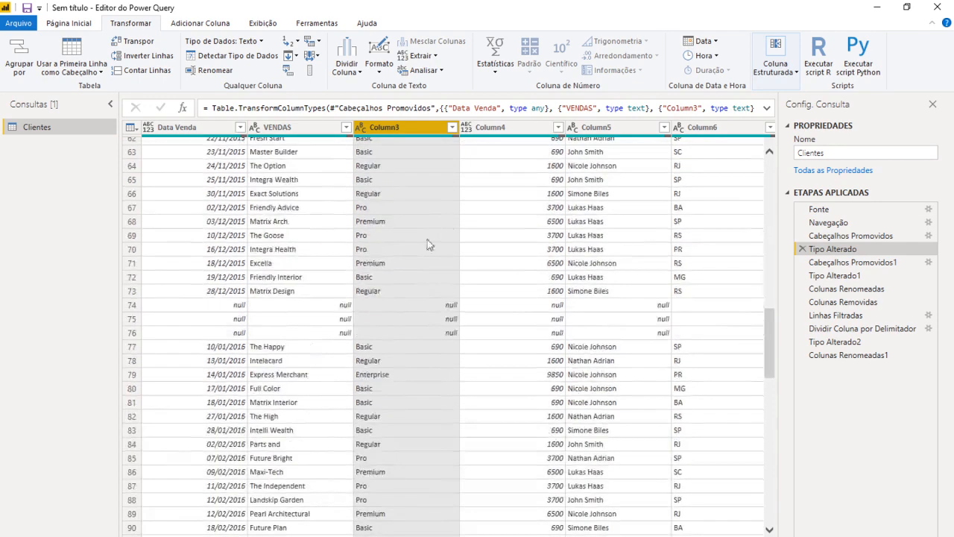
scroll(427, 239, "up", 20)
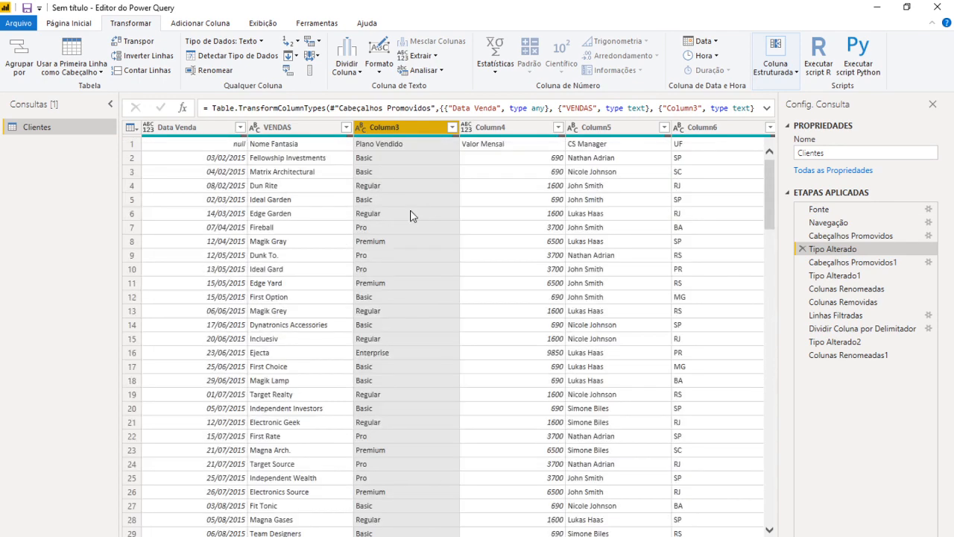
Step: Inspect Column4's data type, comparing its first-row Valor Mensal entry with the values below it
left_click(518, 131)
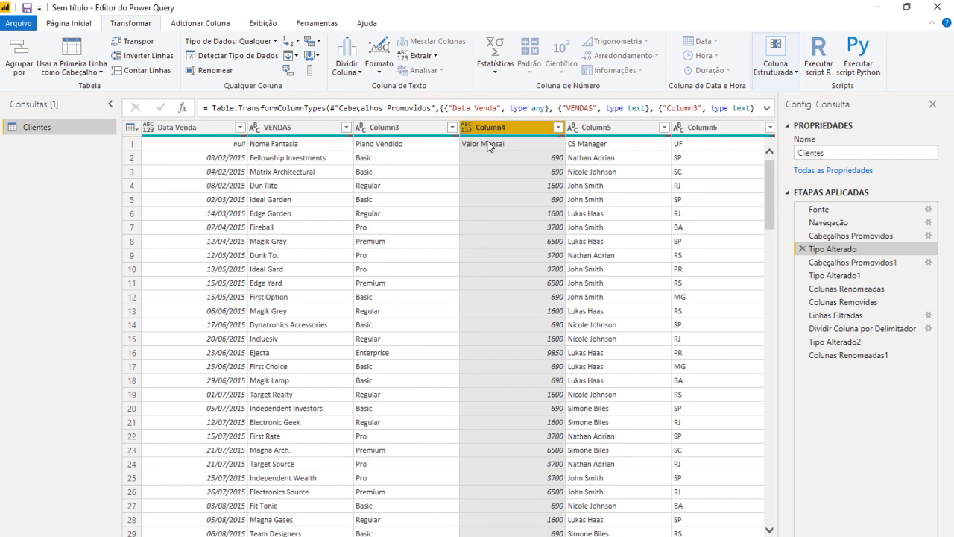
left_click(524, 148)
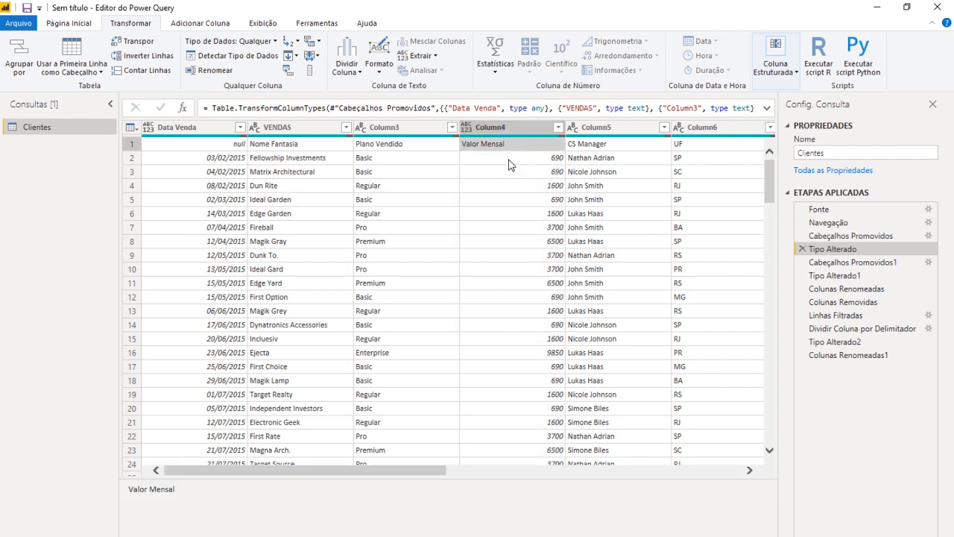
left_click(513, 158)
scroll(551, 253, "down", 6)
scroll(551, 268, "down", 8)
scroll(529, 257, "up", 15)
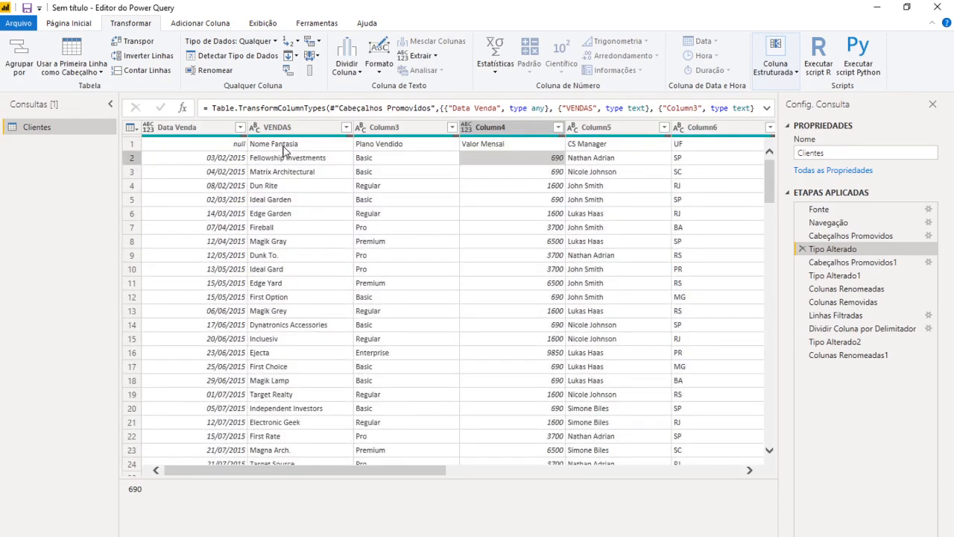
Step: Check the data type of Column5 and the first-row entry of the UPSELL column
left_click(594, 131)
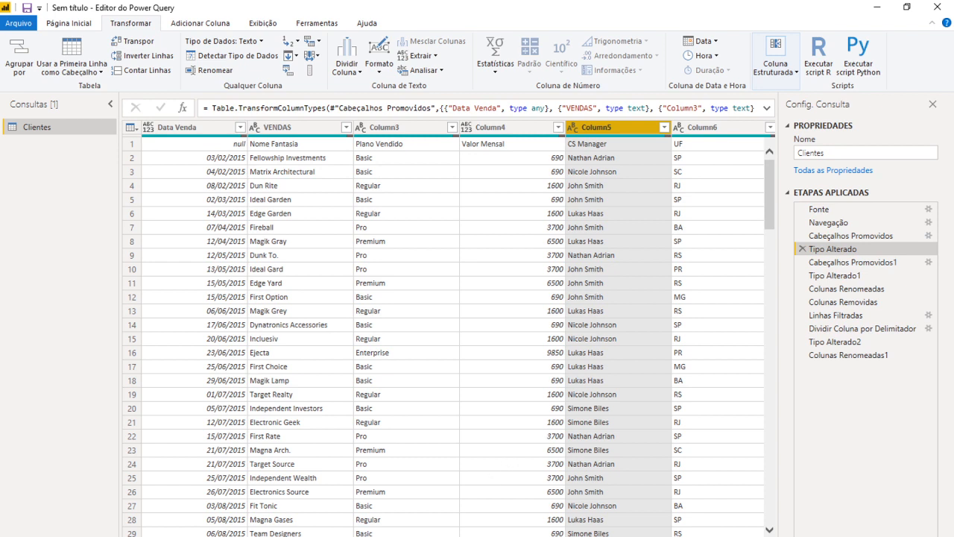
scroll(447, 328, "right", 5)
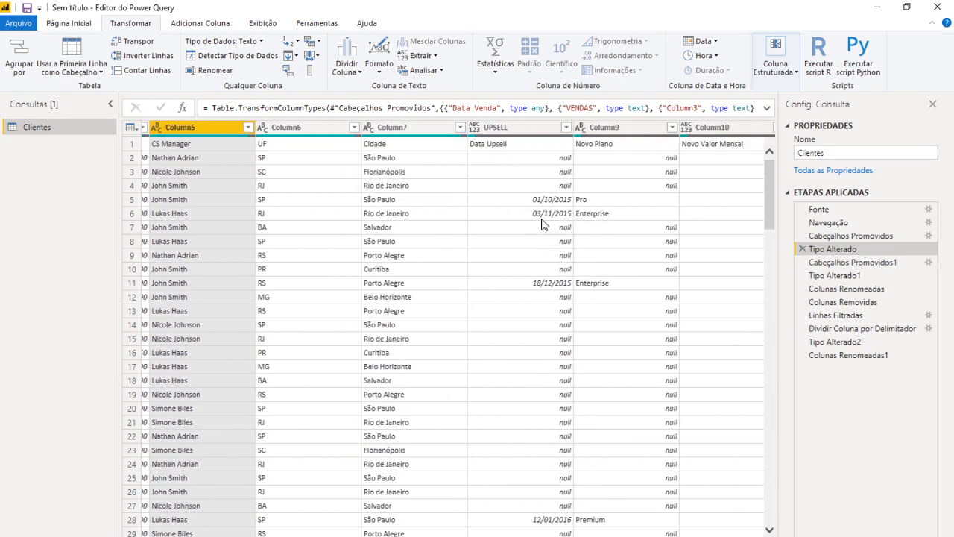
left_click(509, 144)
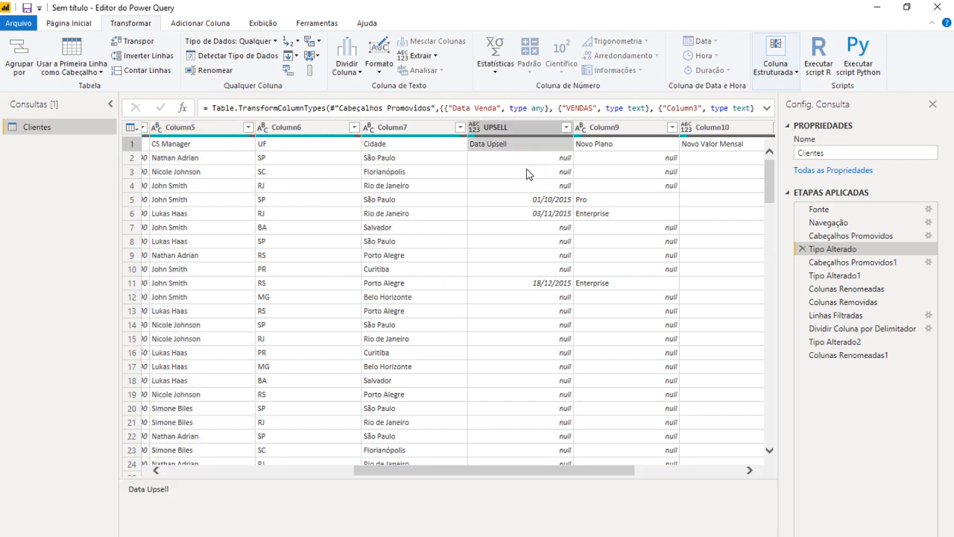
Step: Review the Cabeçalhos Promovidos1 step, and at Tipo Alterado1 examine Column1's date values, including the entry in row 46
left_click(836, 266)
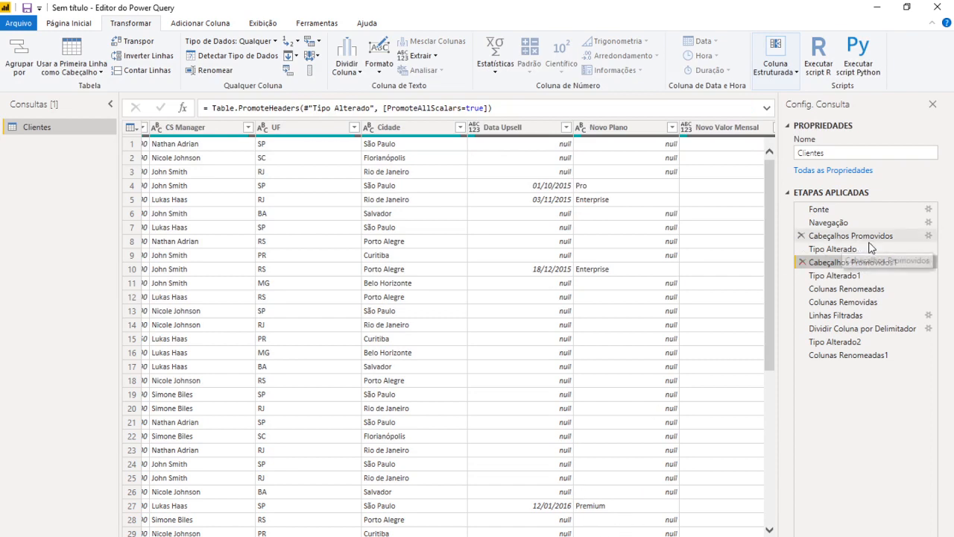
left_click(850, 276)
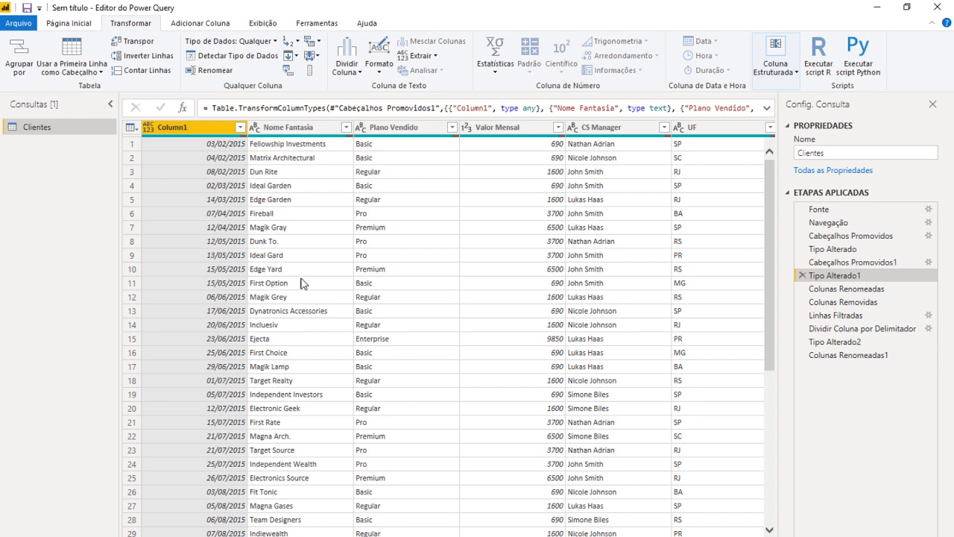
scroll(231, 265, "down", 7)
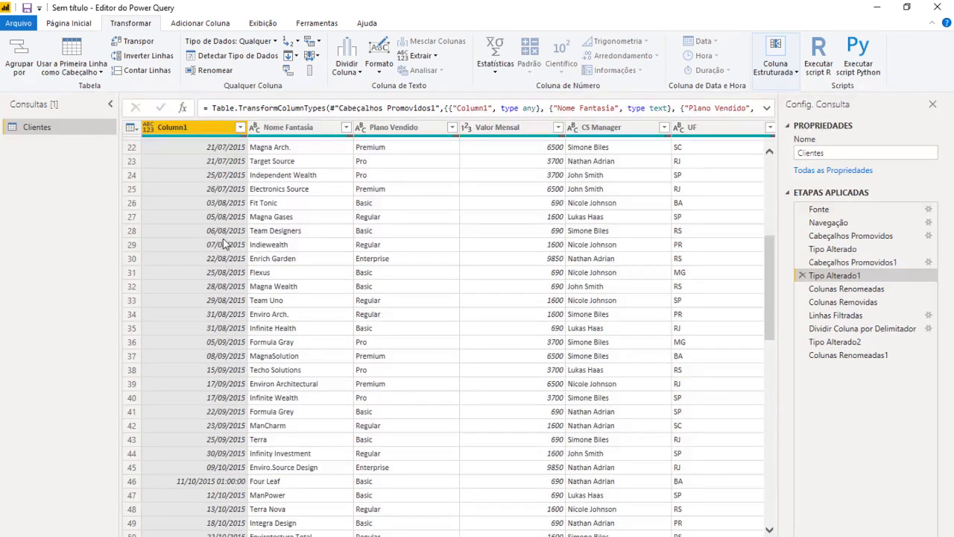
scroll(224, 258, "down", 1)
scroll(223, 265, "down", 4)
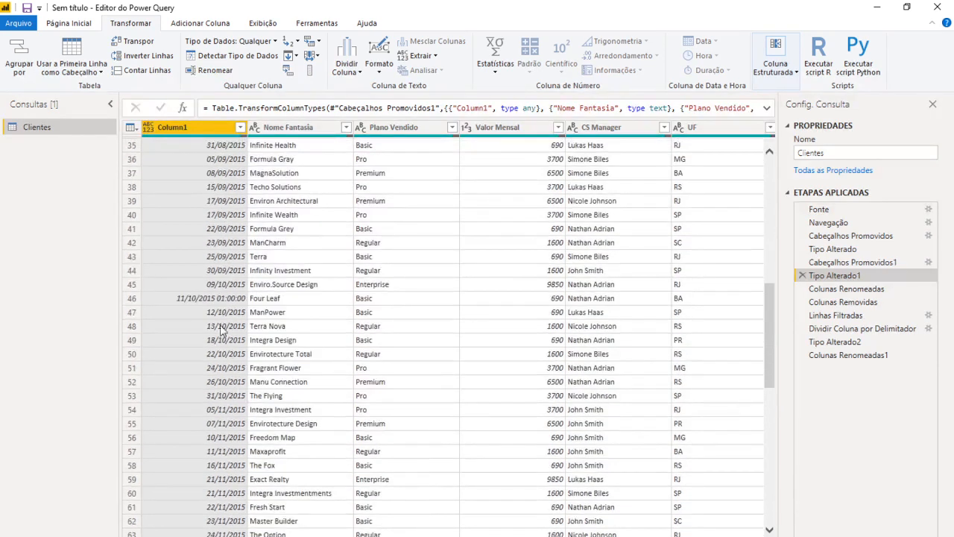
left_click(185, 304)
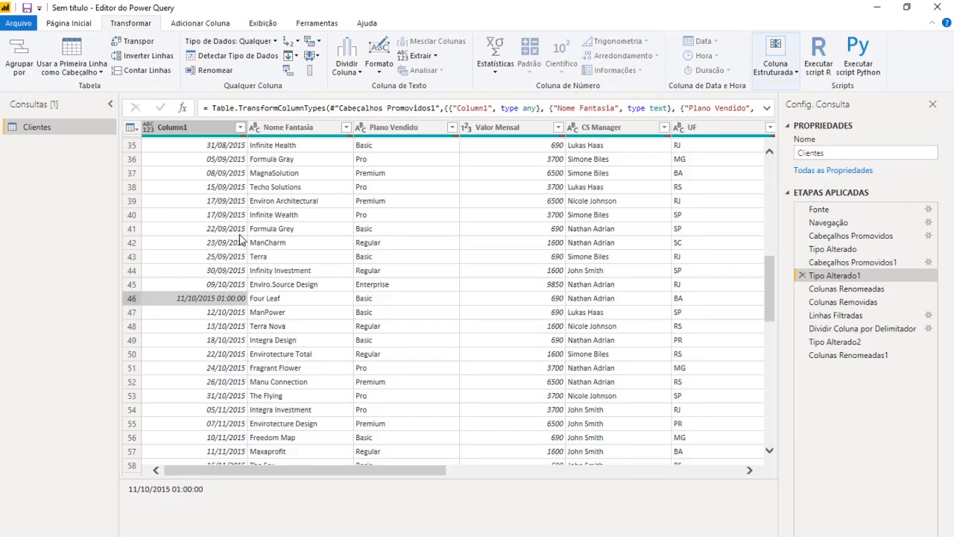
scroll(283, 223, "up", 10)
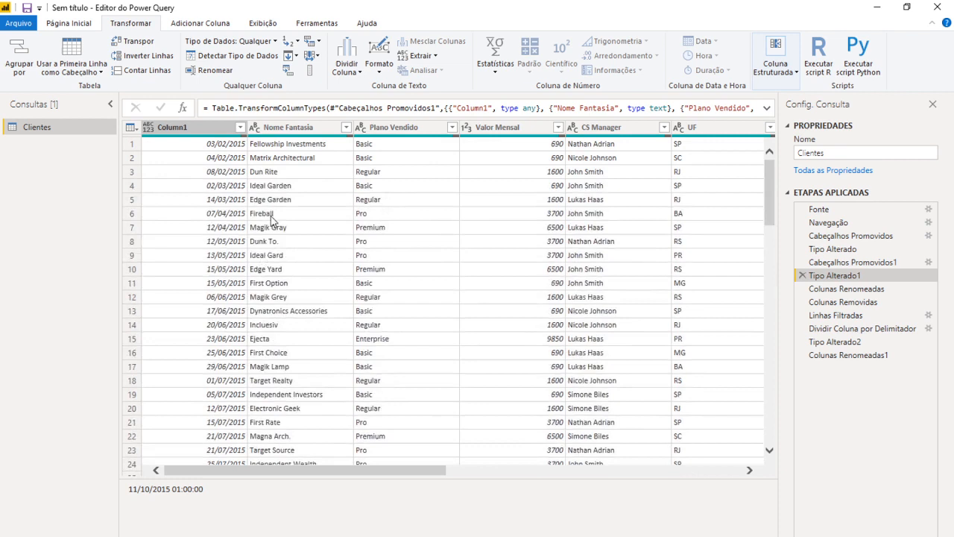
Step: At the Tipo Alterado1 step, check the data types and values of the columns from Nome Fantasia through CS Manager
left_click(289, 171)
left_click(375, 161)
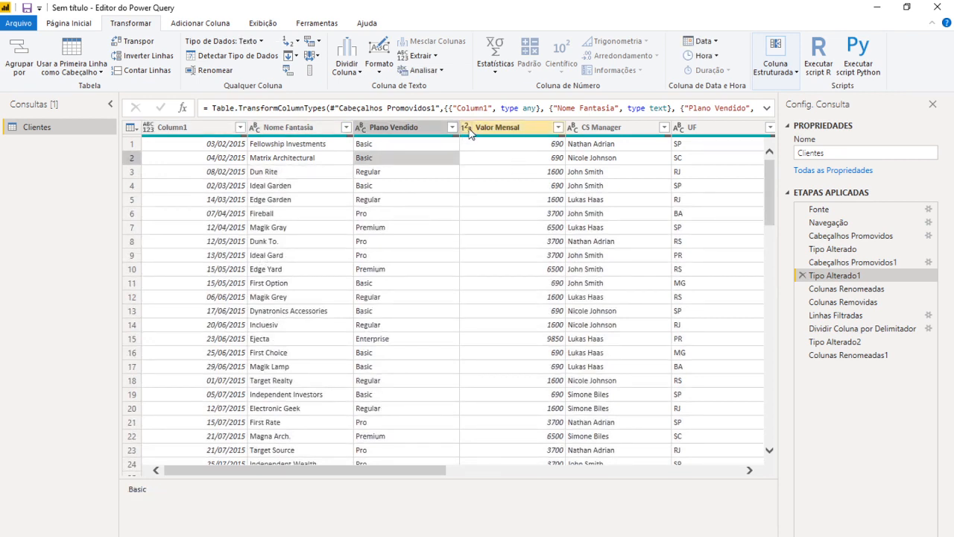
left_click(488, 231)
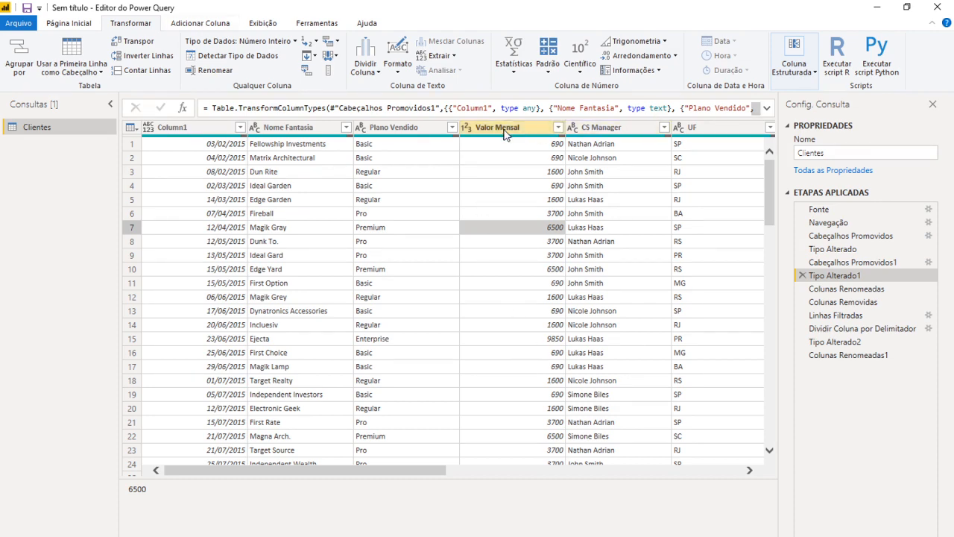
left_click(526, 131)
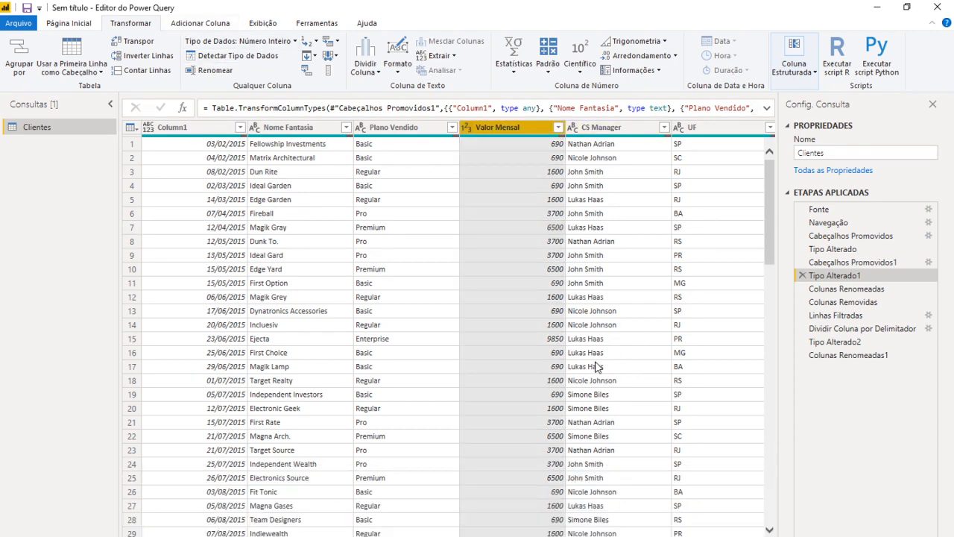
scroll(574, 365, "down", 10)
scroll(535, 363, "up", 10)
left_click(596, 125)
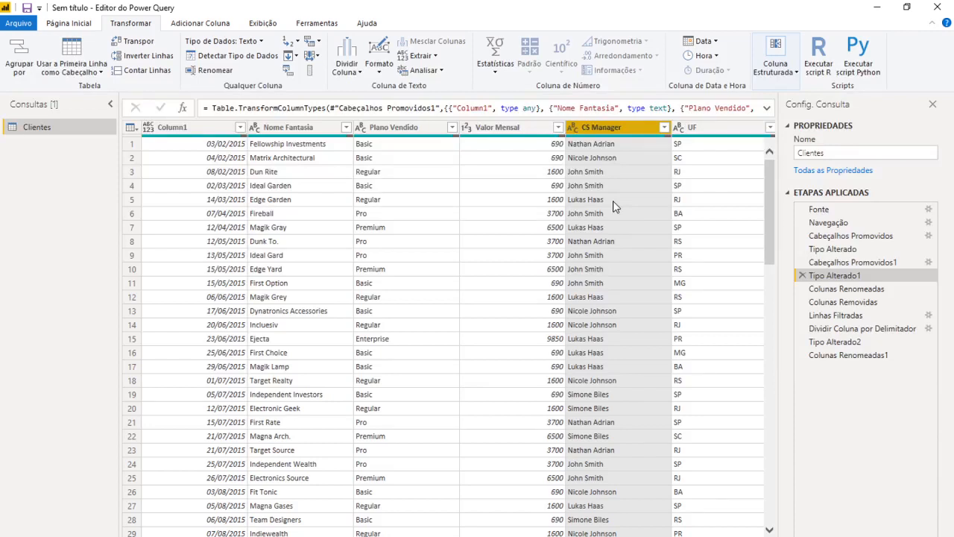
left_click(542, 213)
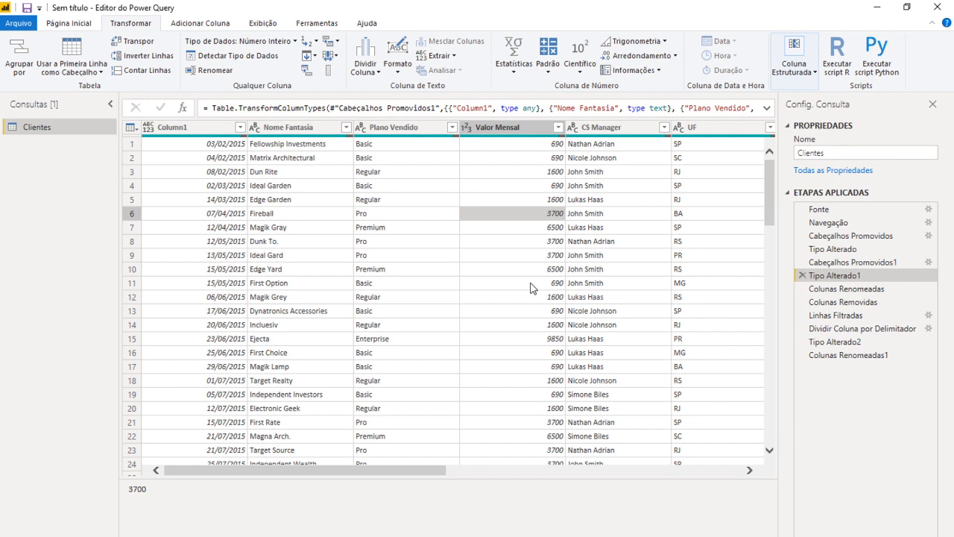
Step: Check the remaining columns at Tipo Alterado1, review Tipo Alterado2, and at Colunas Renomeadas1 examine the Data column's type and values
left_click_drag(390, 468, 562, 468)
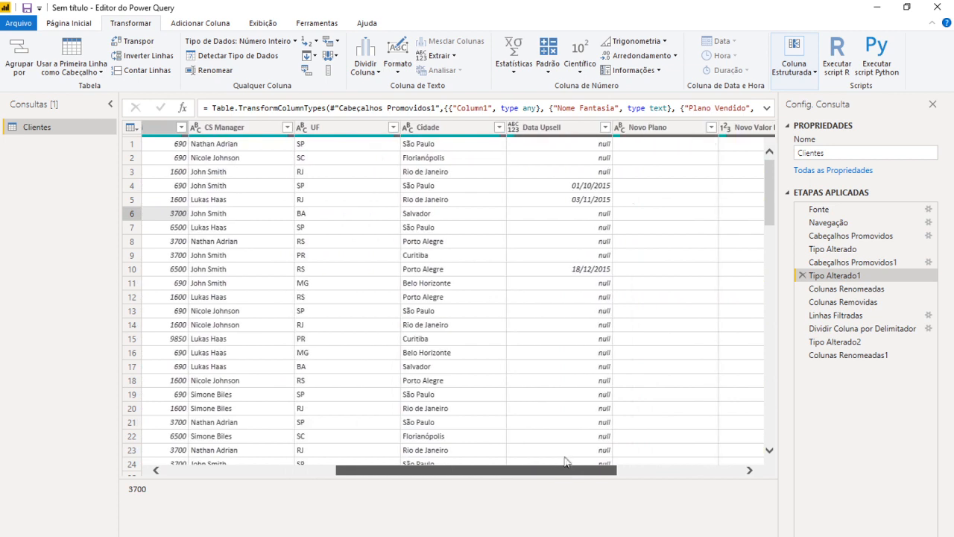
left_click(852, 339)
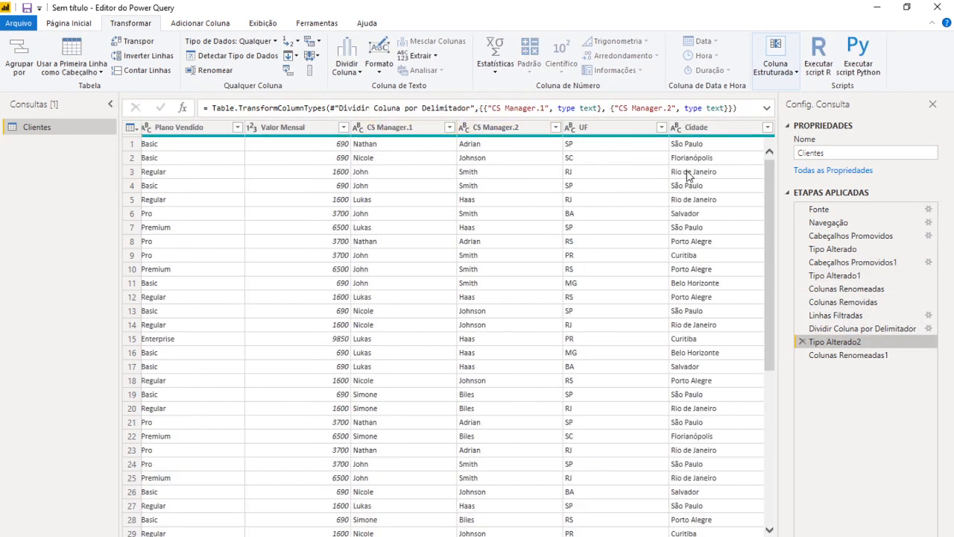
left_click(869, 355)
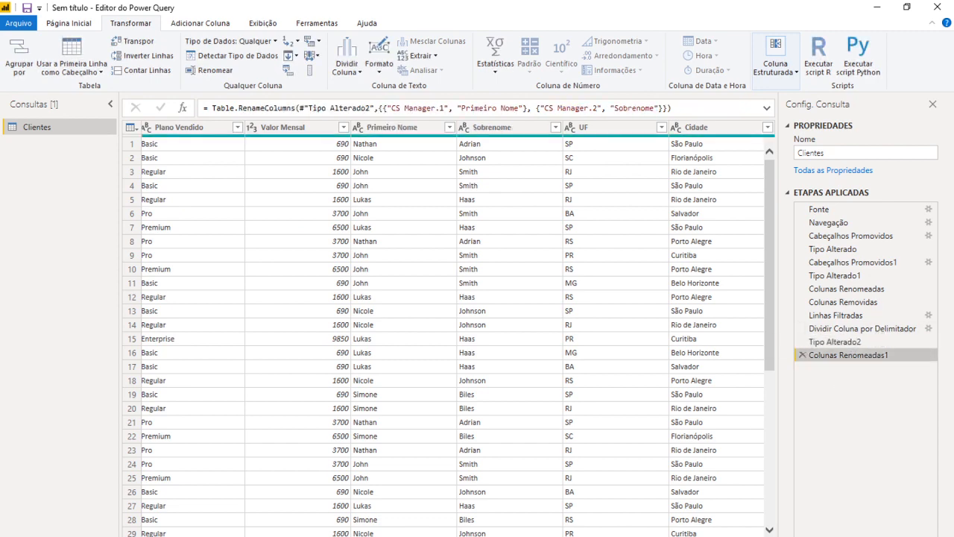
scroll(201, 201, "left", 5)
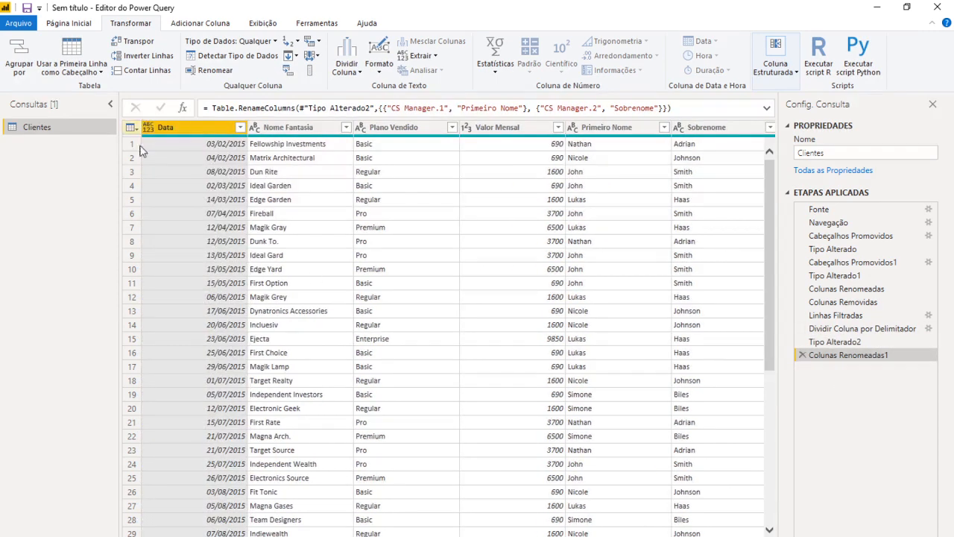
scroll(237, 244, "down", 7)
scroll(237, 244, "up", 7)
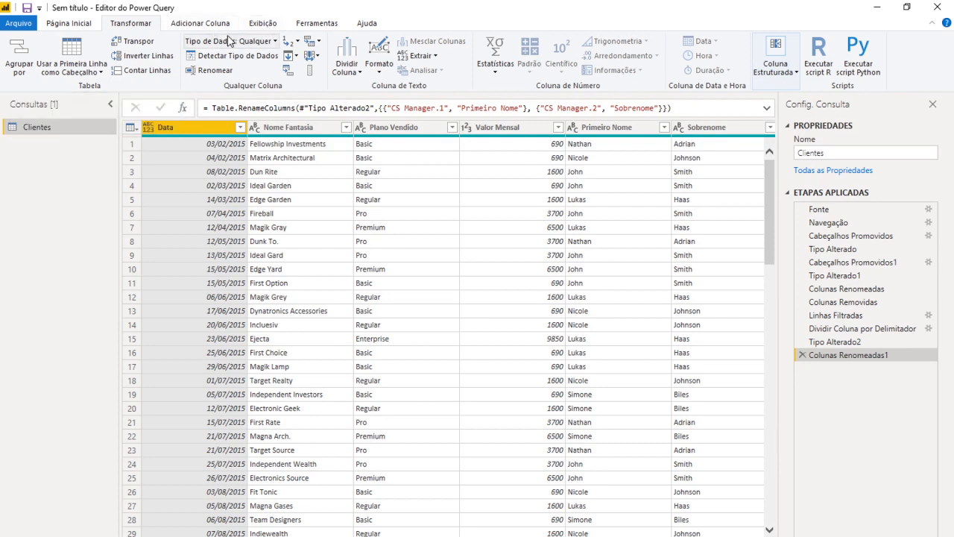
Step: Change the Data column's data type to Data after the Colunas Renomeadas1 step, and check the converted dates
left_click(275, 43)
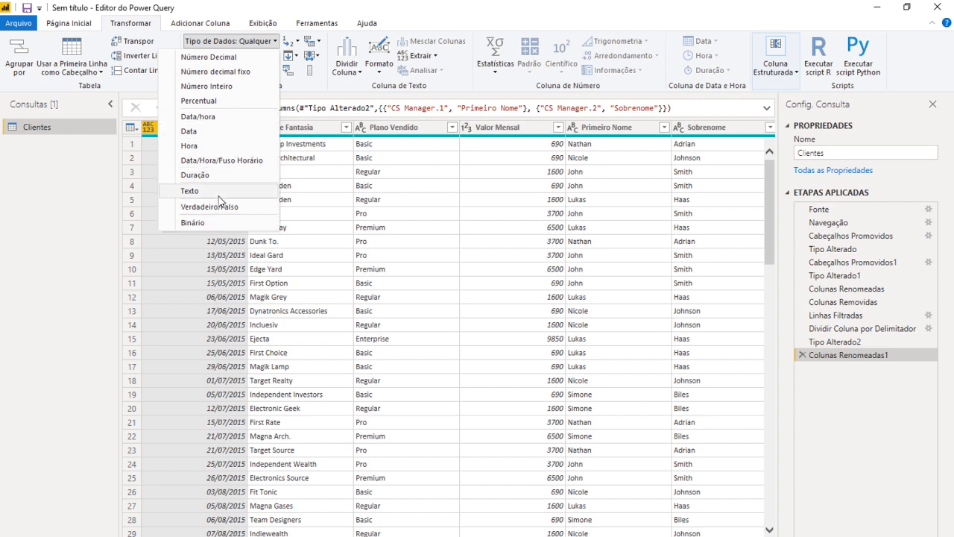
left_click(217, 46)
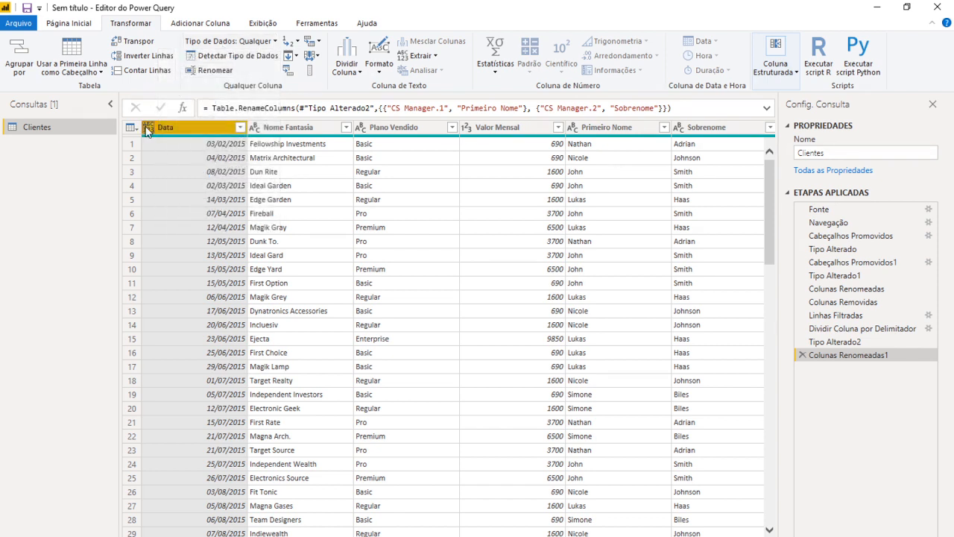
left_click(258, 43)
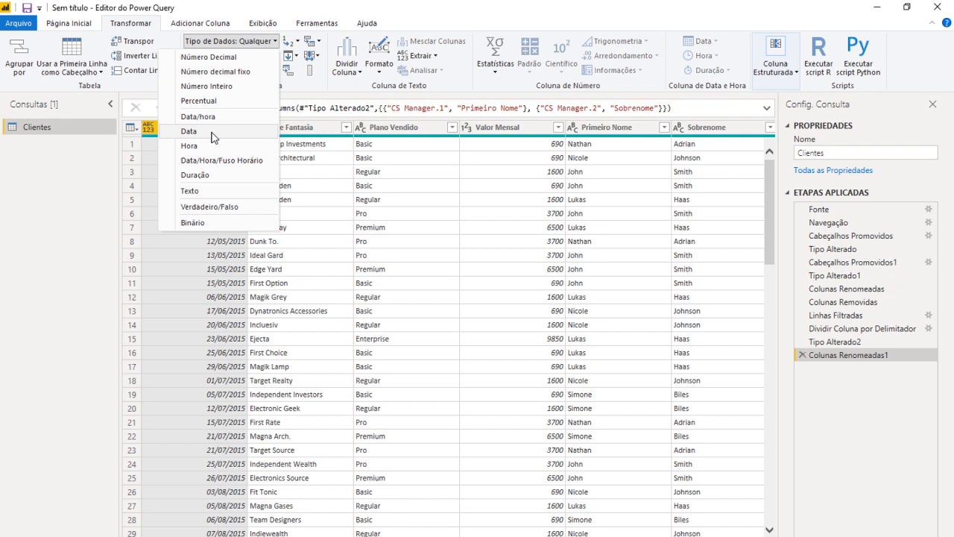
left_click(263, 40)
scroll(272, 277, "down", 3)
scroll(273, 279, "down", 3)
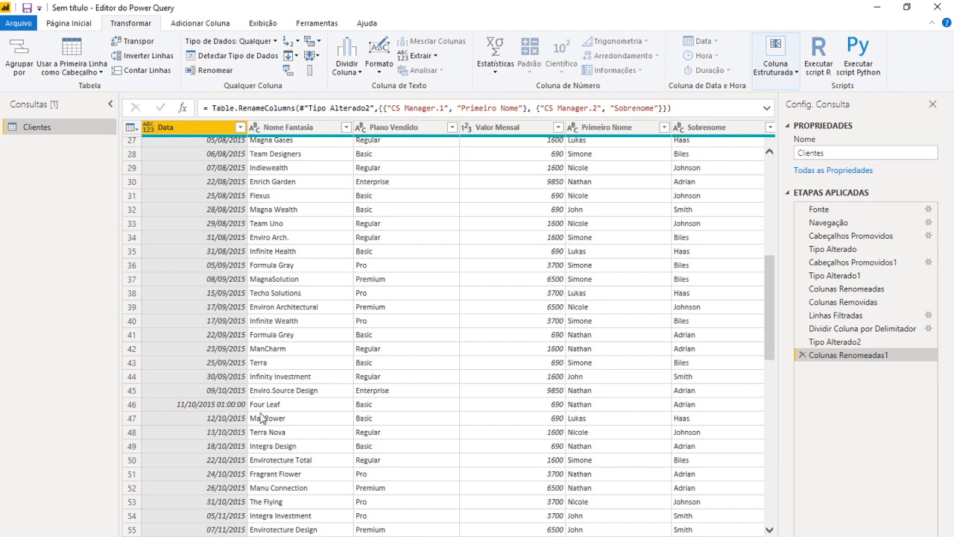
left_click(259, 41)
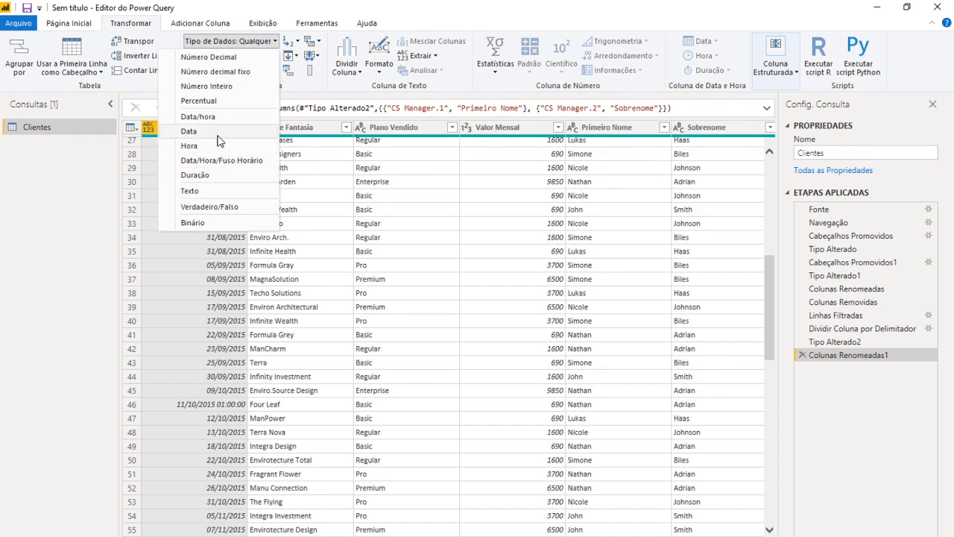
left_click(217, 134)
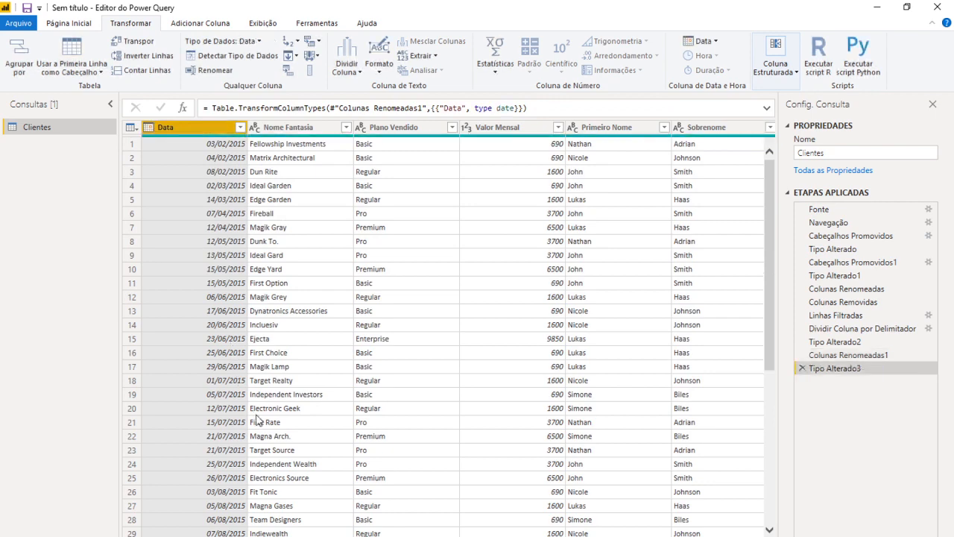
scroll(218, 280, "down", 7)
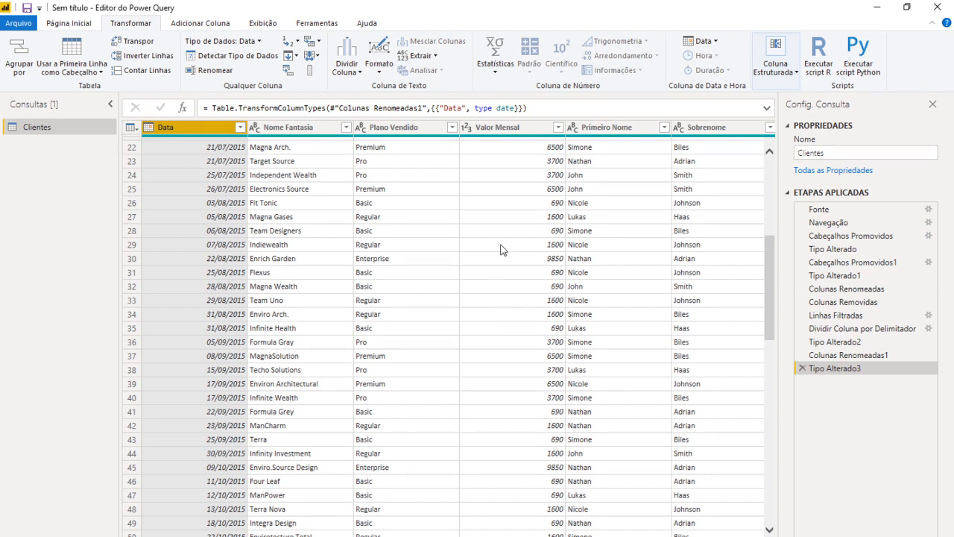
Step: Change the Valor Mensal column's data type to Número decimal fixo and look over its values
left_click(530, 127)
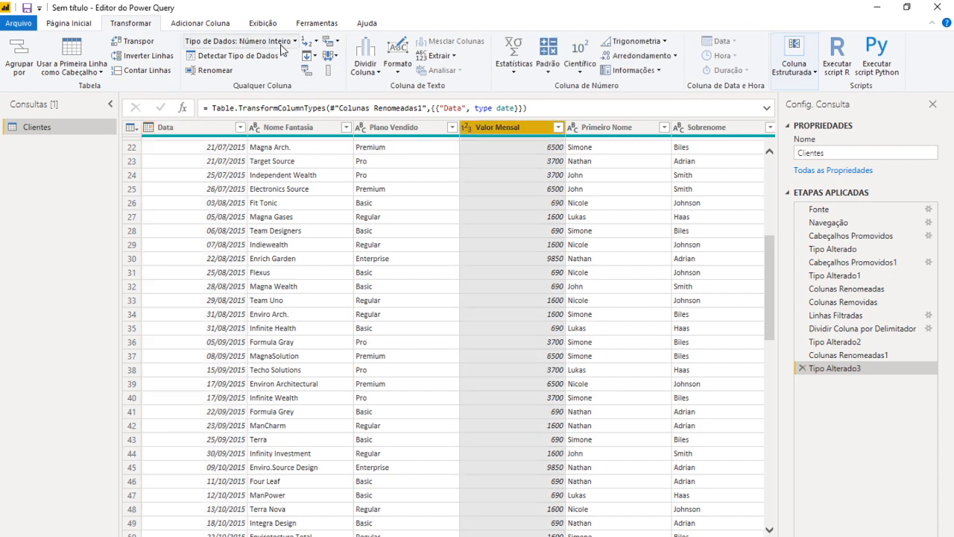
left_click(280, 42)
left_click(280, 46)
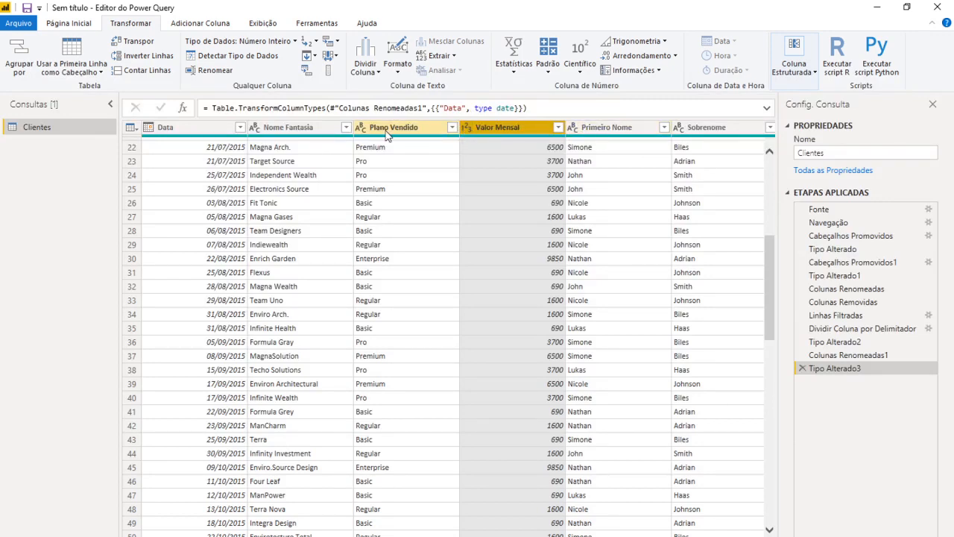
left_click(466, 130)
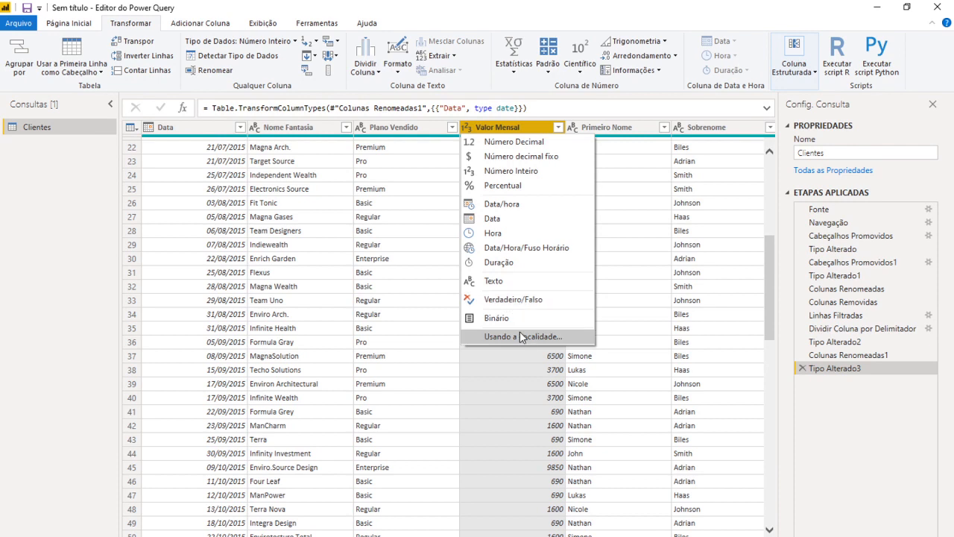
left_click(501, 158)
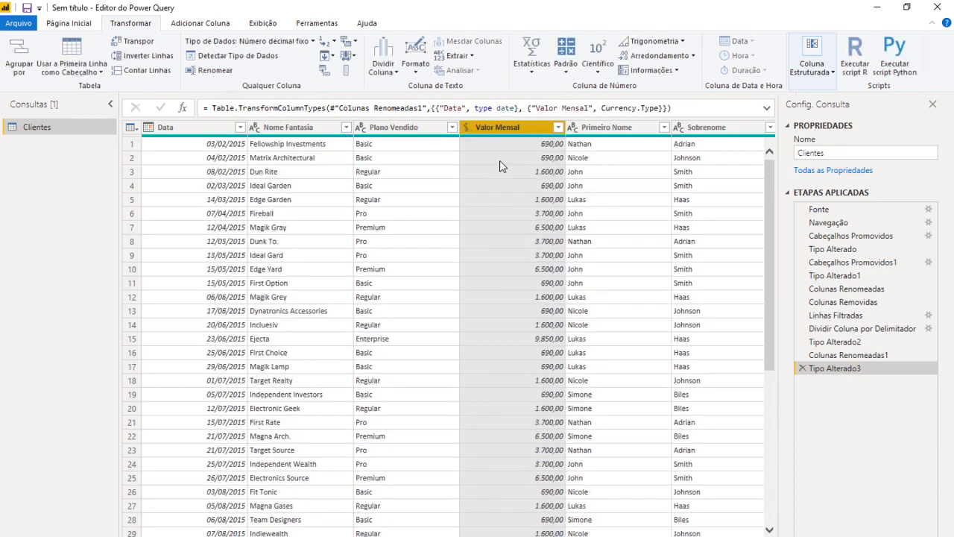
scroll(531, 351, "down", 14)
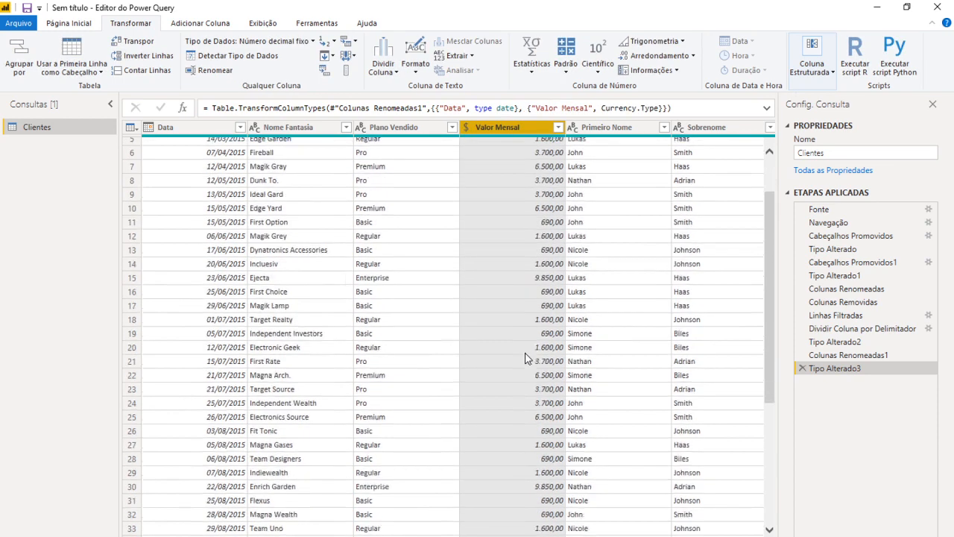
scroll(533, 352, "down", 10)
scroll(536, 374, "up", 20)
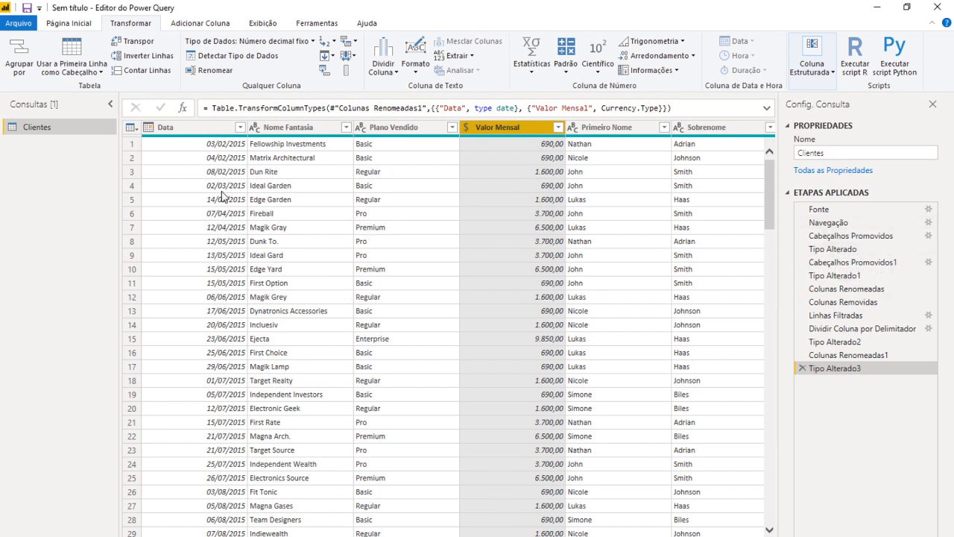
Step: Duplicate the Clientes query and rename the copy as Maio
right_click(37, 126)
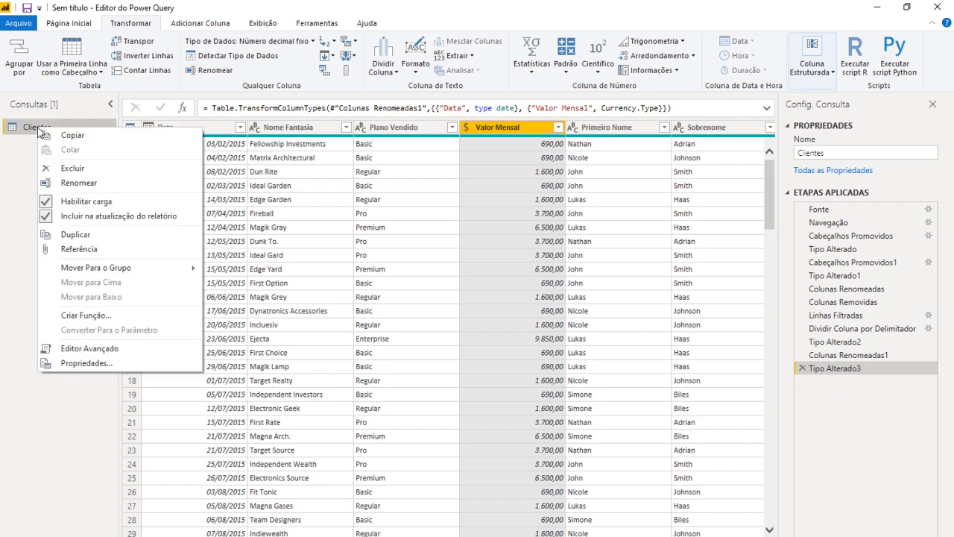
left_click(85, 236)
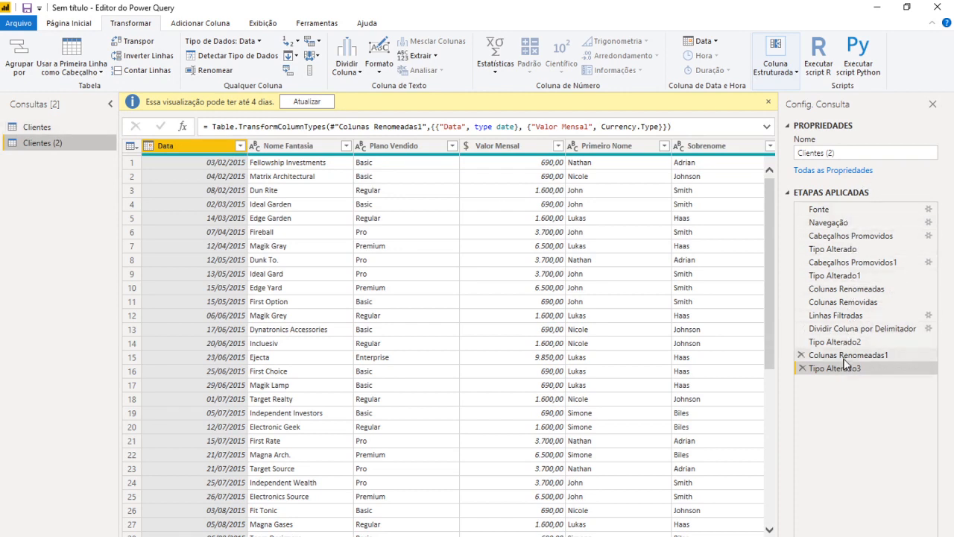
double_click(52, 141)
type("M")
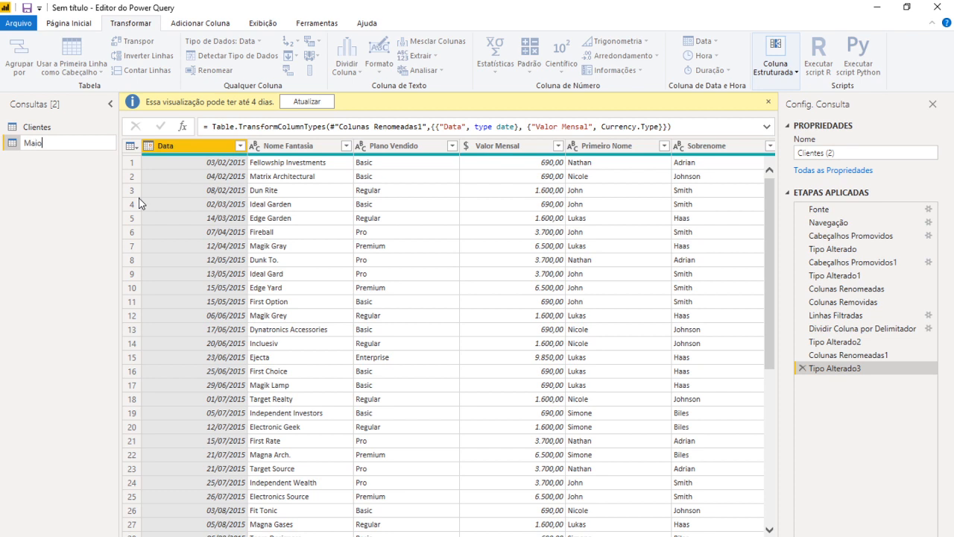
type("aio")
key("Return")
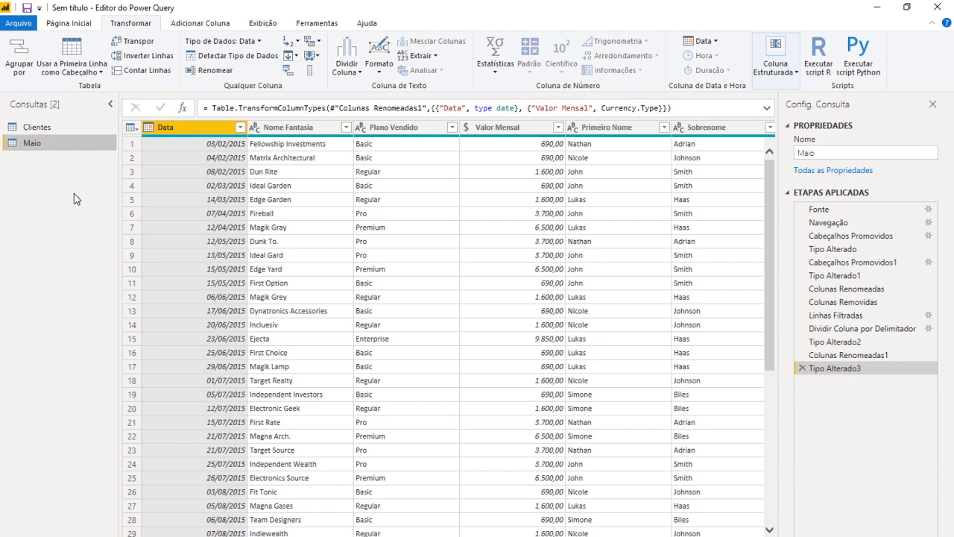
Step: View Maio's Fonte step and inspect the delimiter settings of its Dividir Coluna por Delimitador step
left_click(882, 214)
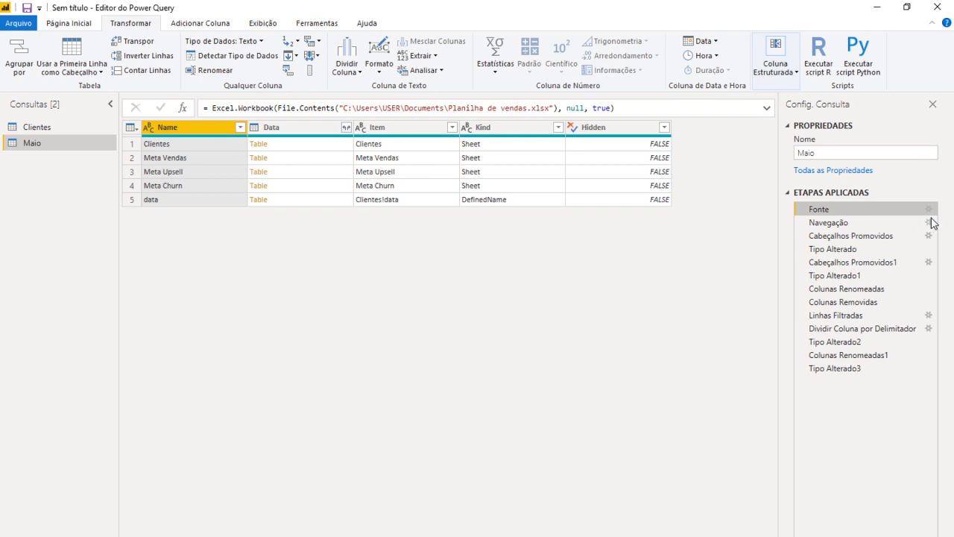
left_click(871, 330)
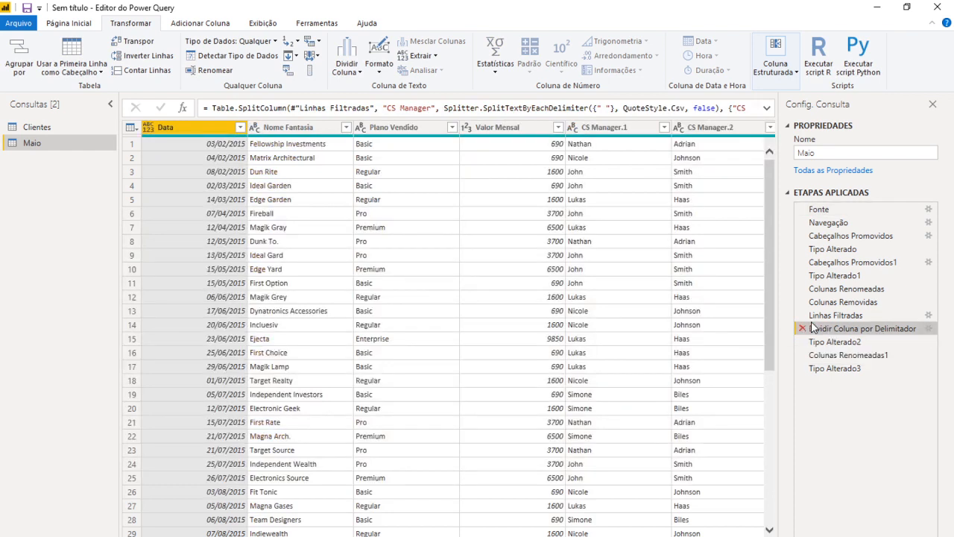
left_click(929, 330)
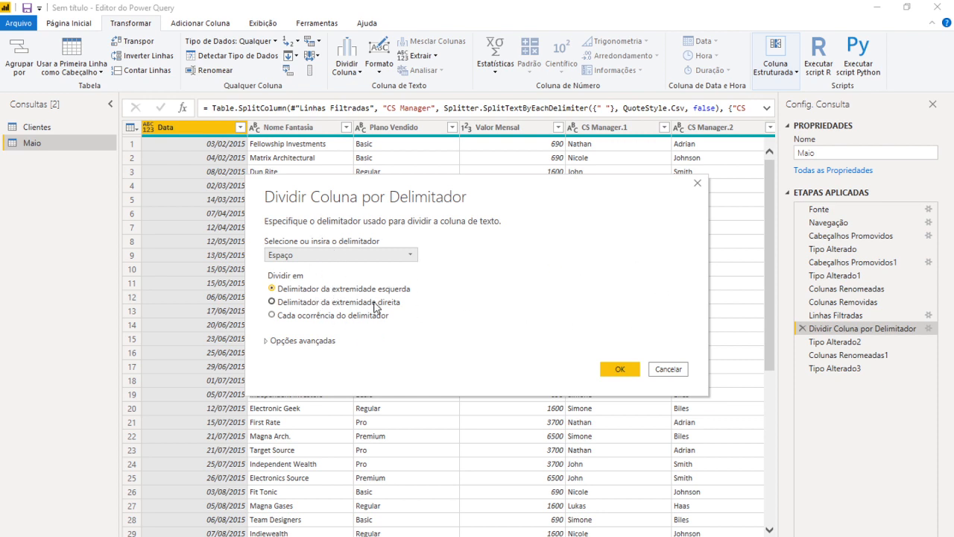
left_click(668, 370)
Step: Inspect the Excel file path settings of Maio's Fonte step, including the file browser for choosing another workbook
left_click(865, 210)
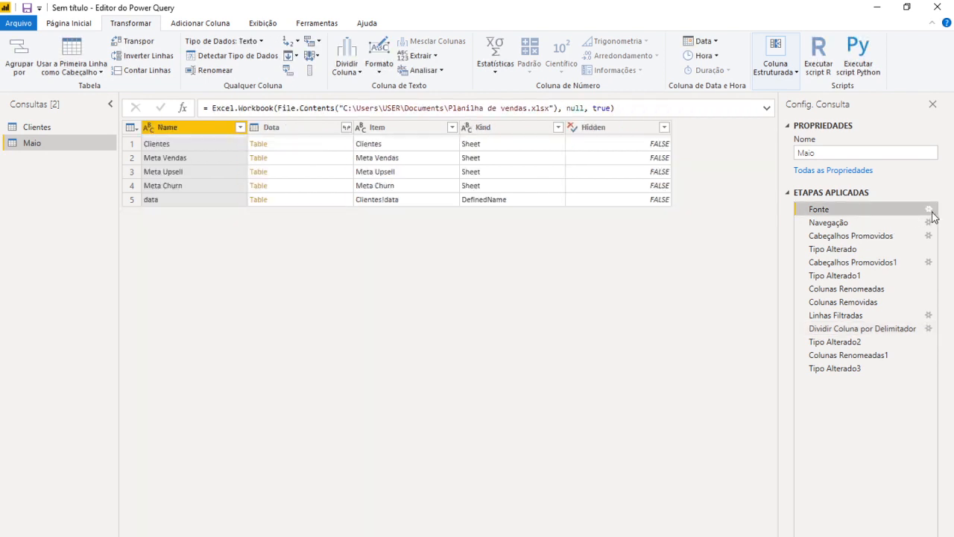
left_click(928, 211)
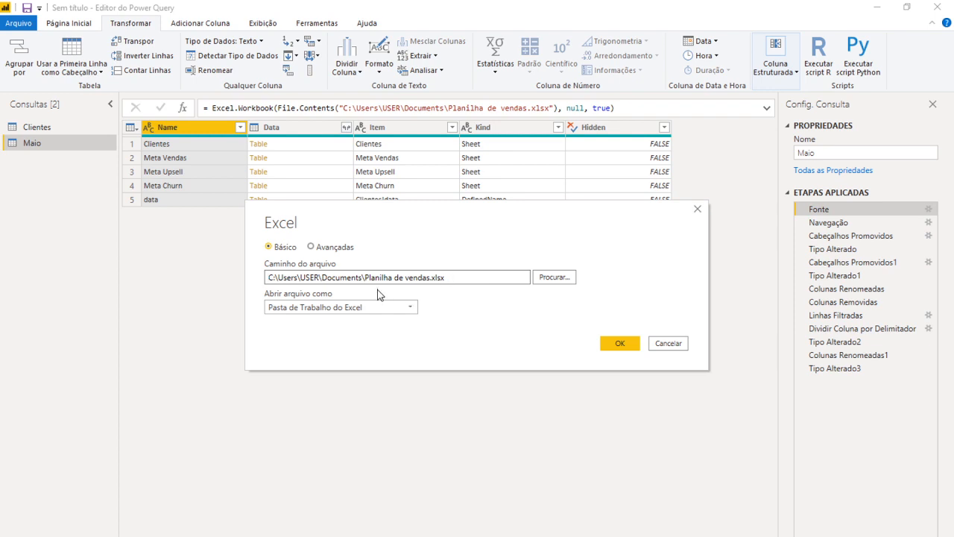
left_click(554, 277)
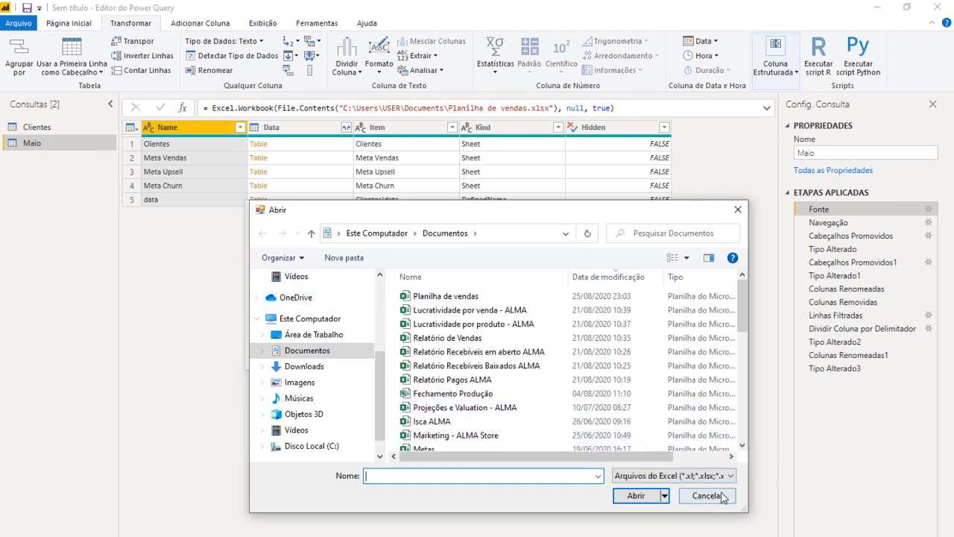
left_click(719, 496)
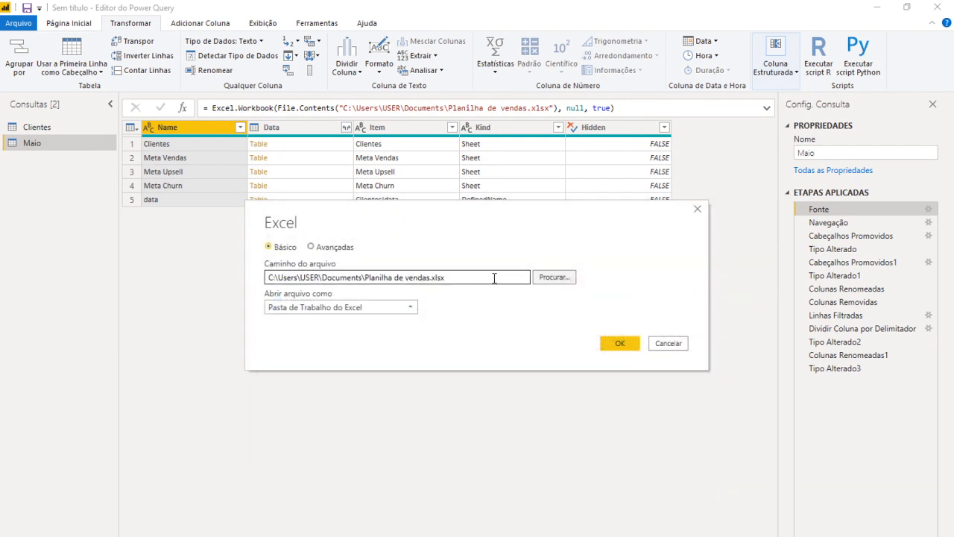
left_click(619, 342)
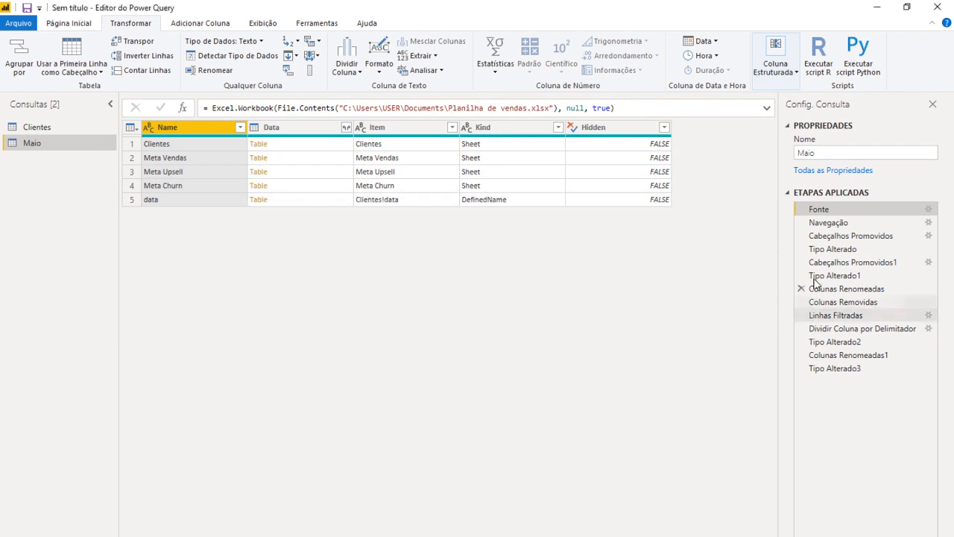
Step: Review Maio's applied steps from Navegação through Tipo Alterado, and return to the final Tipo Alterado3 step
left_click(829, 222)
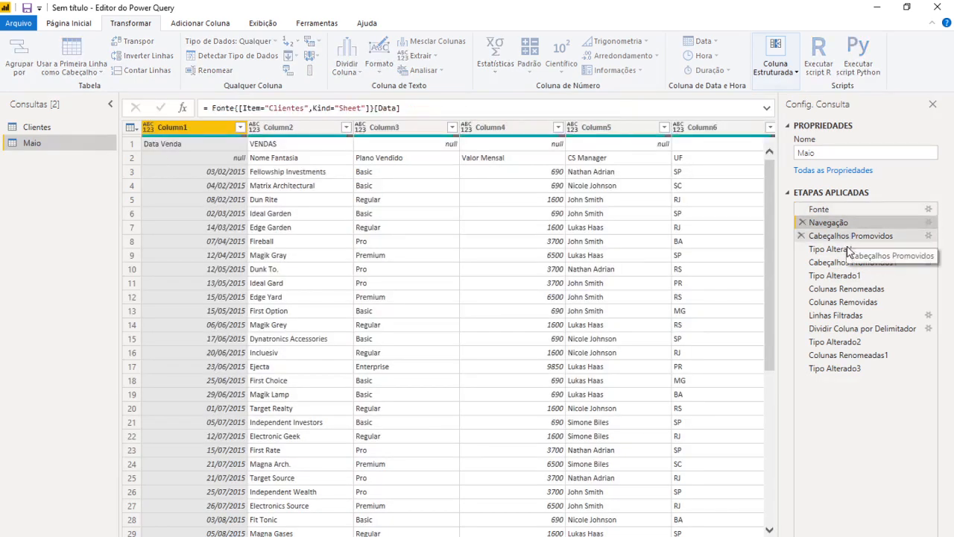
left_click(848, 236)
left_click(841, 249)
left_click(854, 368)
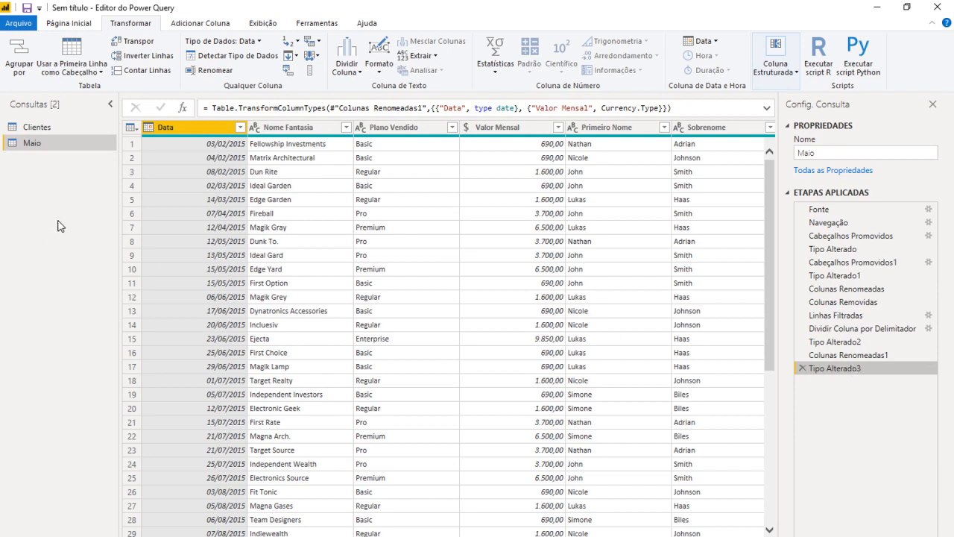
Step: Delete the Maio query and reopen the Clientes query
right_click(39, 152)
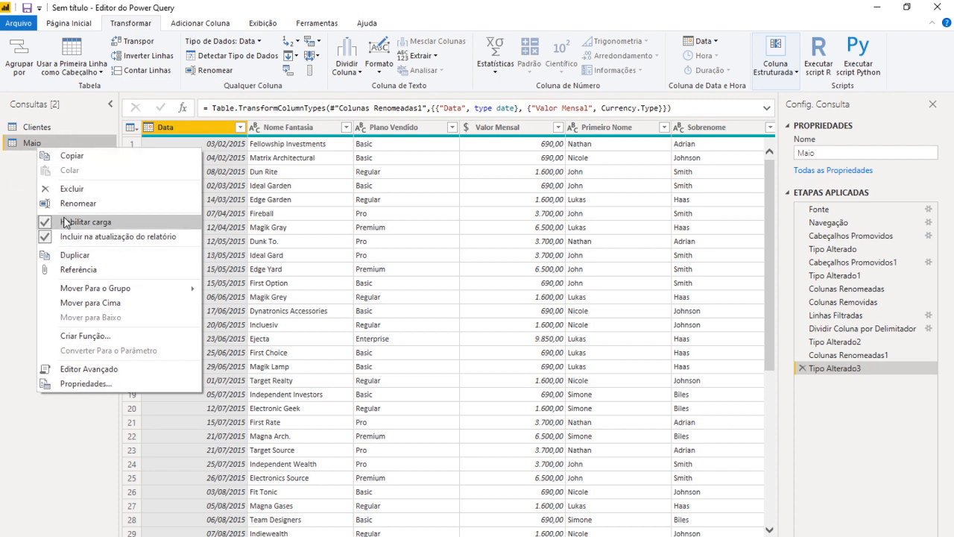
left_click(75, 191)
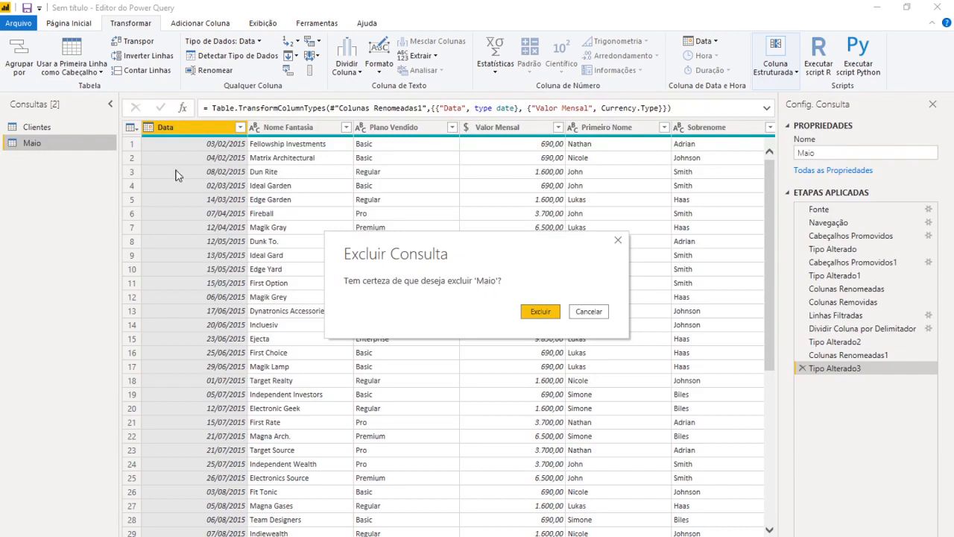
left_click(541, 311)
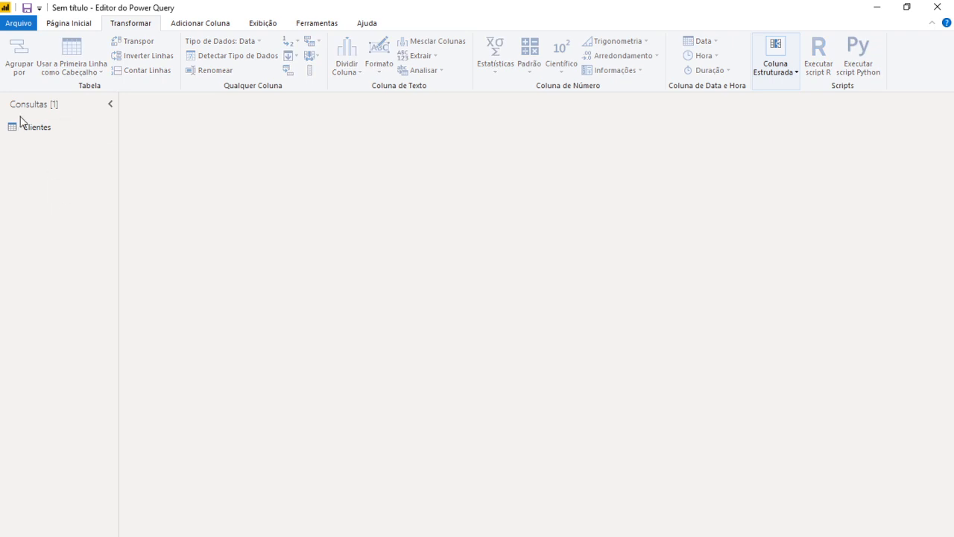
left_click(58, 132)
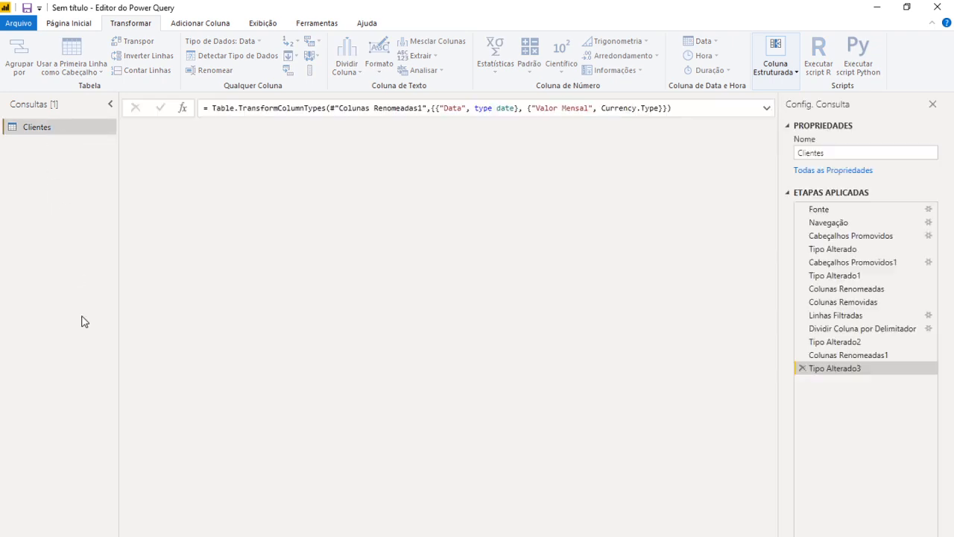